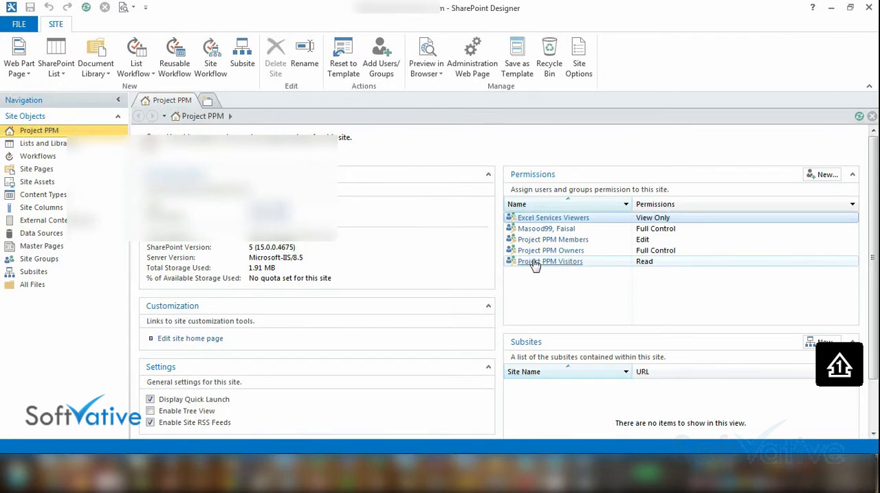
Open the Project PPM site from the recent sites and show its list of workflows
{"action": "left_click", "coordinate": [18, 24]}
{"action": "left_click", "coordinate": [34, 56]}
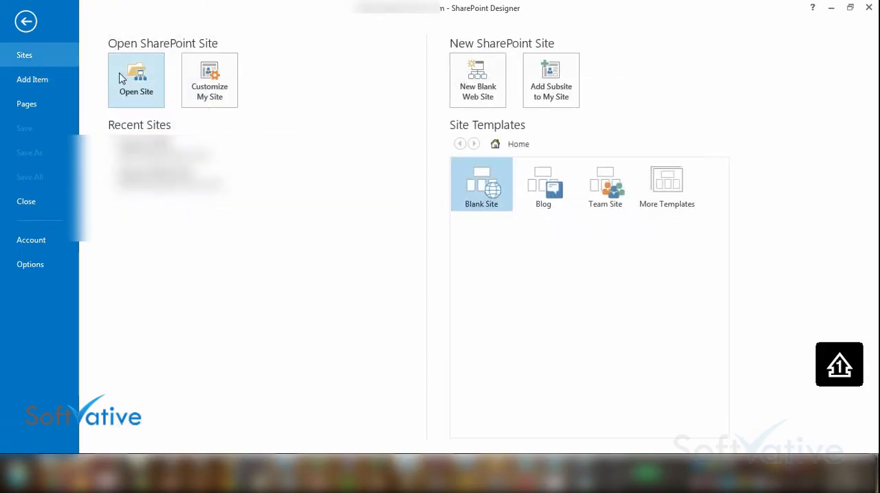
{"action": "left_click", "coordinate": [207, 147]}
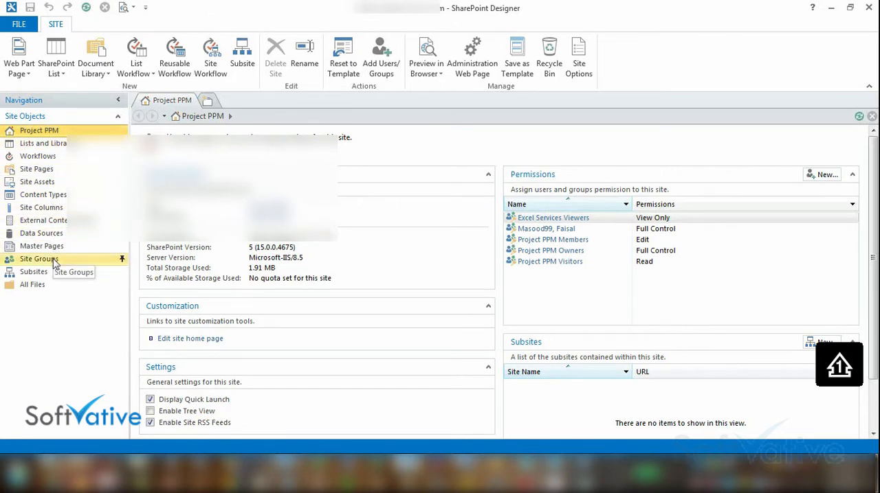
{"action": "left_click", "coordinate": [40, 156]}
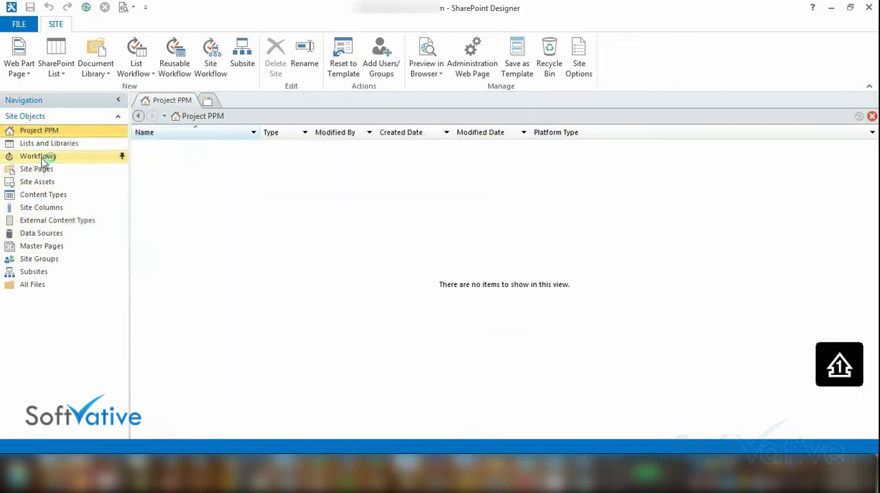
{"action": "right_click", "coordinate": [174, 166]}
{"action": "left_click", "coordinate": [172, 162]}
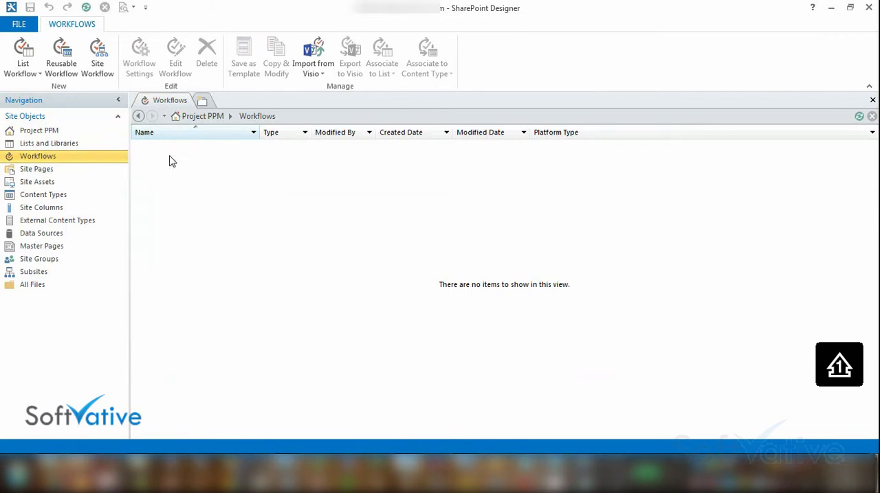
Start a new site workflow to check which platform types are offered, and cancel it
{"action": "left_click", "coordinate": [97, 58]}
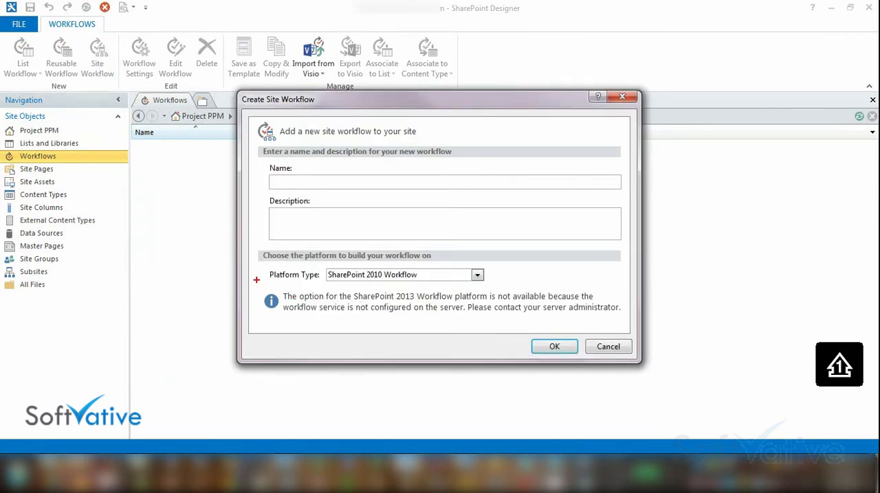
{"action": "mouse_move", "coordinate": [256, 280]}
{"action": "left_mouse_down"}
{"action": "mouse_move", "coordinate": [593, 333]}
{"action": "mouse_move", "coordinate": [628, 328]}
{"action": "left_mouse_up"}
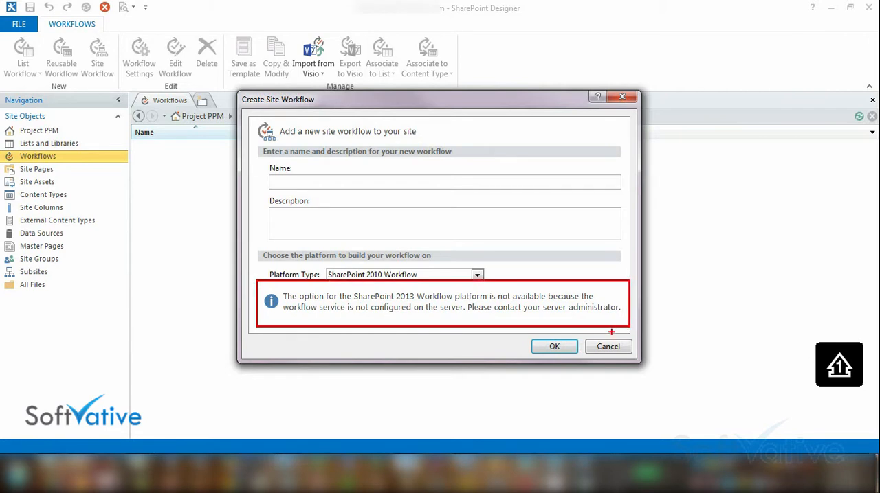
{"action": "left_click", "coordinate": [476, 276]}
{"action": "left_click", "coordinate": [478, 276]}
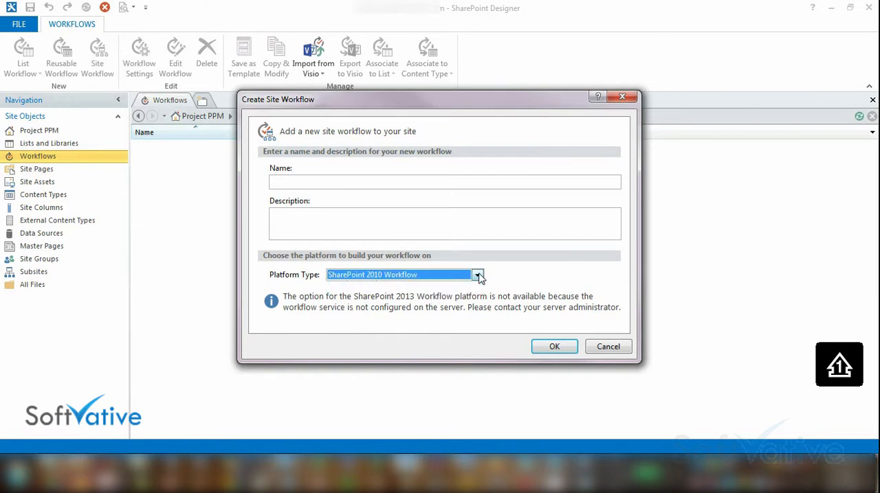
{"action": "left_click", "coordinate": [618, 349]}
Start a new reusable workflow to check its platform type and content type choices, and cancel it
{"action": "left_click", "coordinate": [77, 79]}
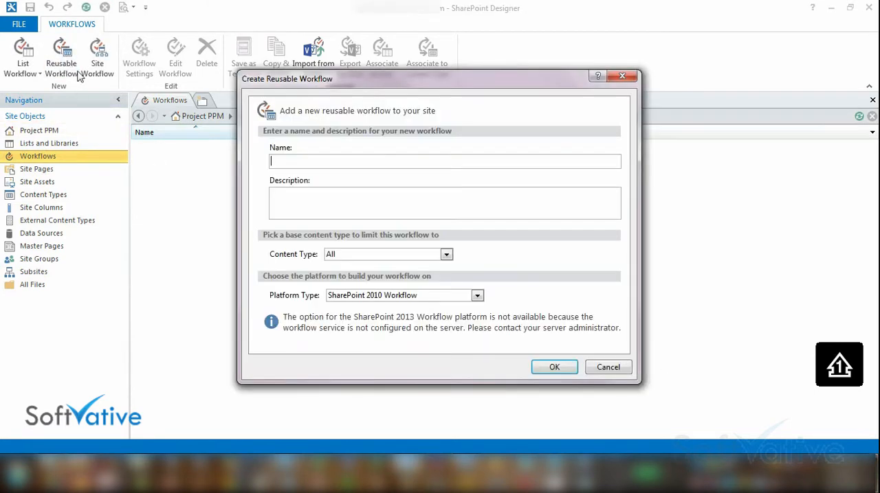
{"action": "left_click", "coordinate": [373, 296]}
{"action": "left_click", "coordinate": [373, 296]}
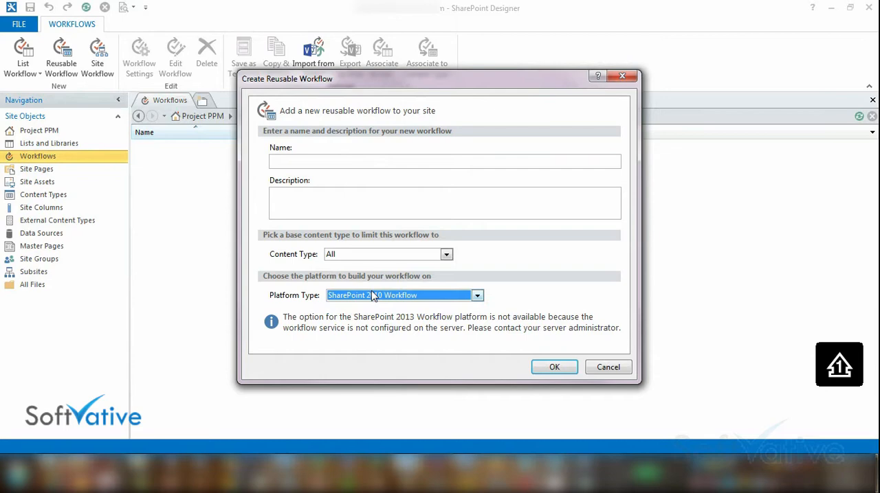
{"action": "left_click", "coordinate": [405, 255]}
{"action": "left_click", "coordinate": [408, 256]}
{"action": "left_click", "coordinate": [607, 368]}
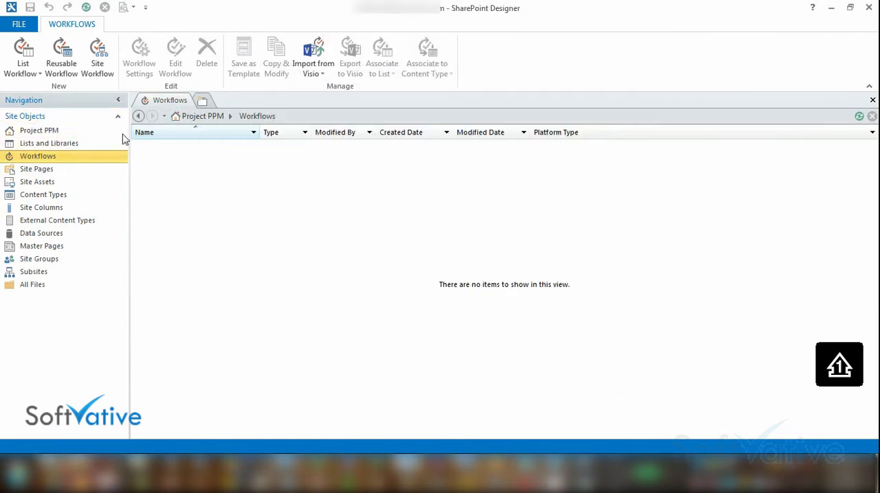
Close the Project PPM site and minimize SharePoint Designer to switch to the browser with the Workflow Manager 1.0 download page
{"action": "left_click", "coordinate": [18, 24]}
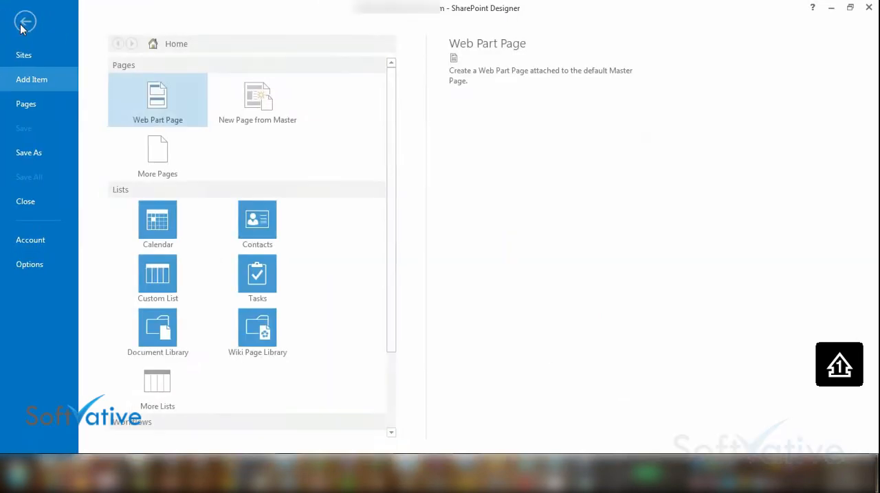
{"action": "left_click", "coordinate": [31, 203]}
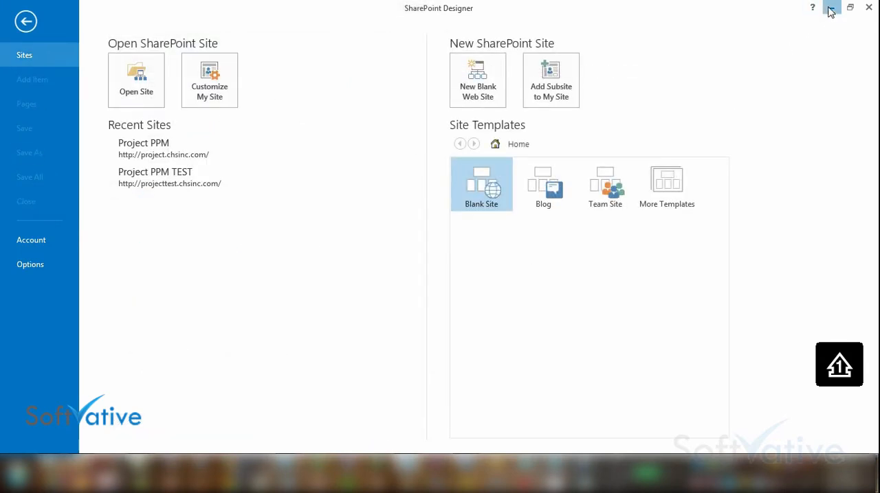
{"action": "left_click", "coordinate": [830, 9]}
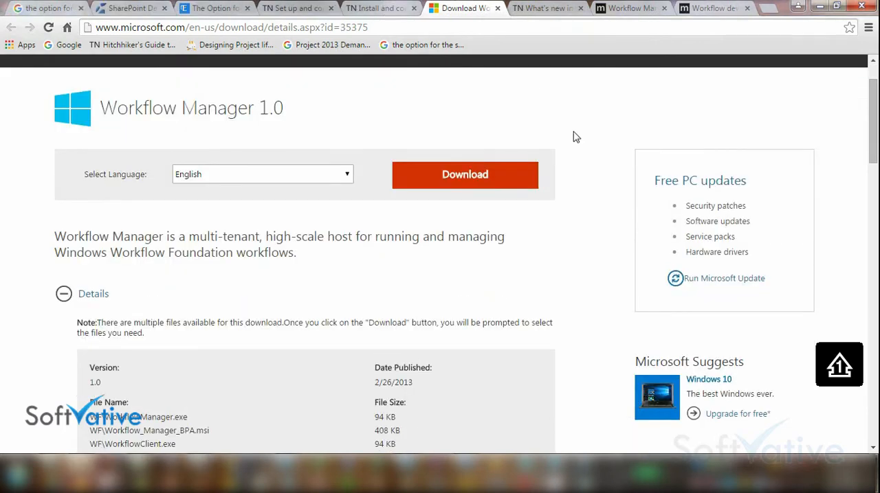
Examine the Workflow Manager 1.0 download page, including its address, details and list of included files
{"action": "left_click", "coordinate": [401, 25]}
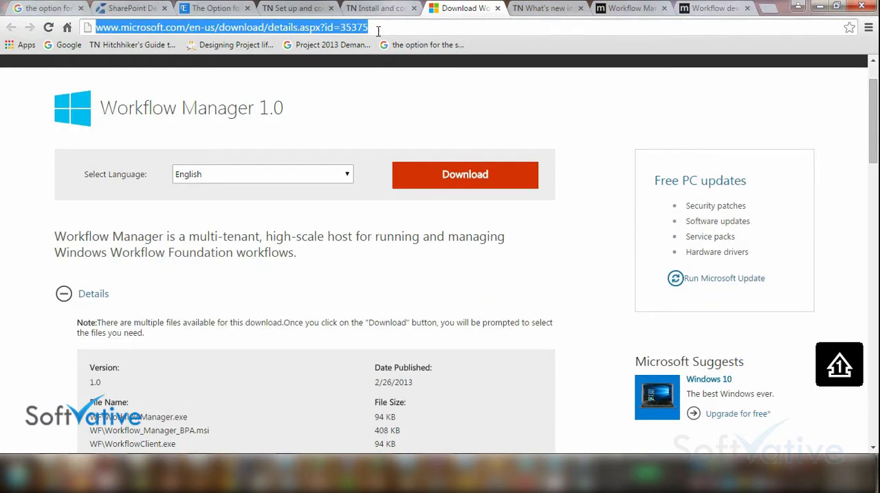
{"action": "left_click", "coordinate": [379, 27]}
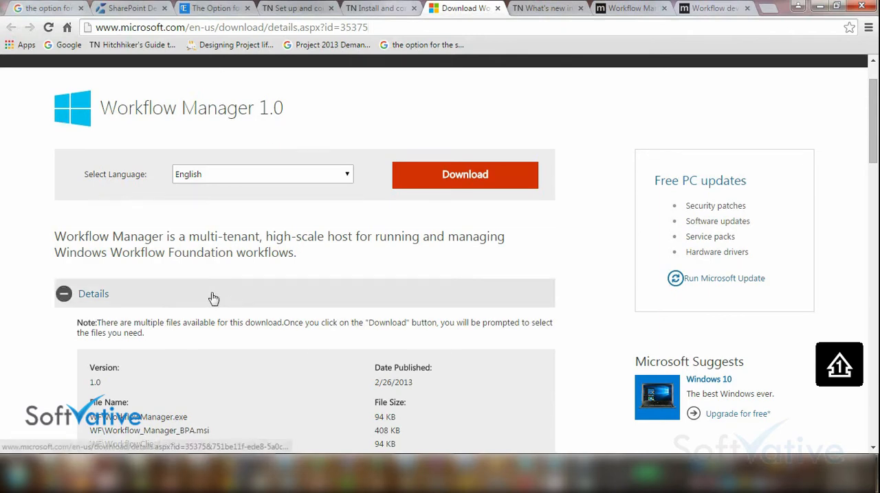
{"action": "scroll", "coordinate": [273, 274], "scroll_direction": "down", "scroll_amount": 2}
{"action": "left_click_drag", "start_coordinate": [414, 254], "coordinate": [440, 281]}
{"action": "left_click", "coordinate": [447, 292]}
{"action": "scroll", "coordinate": [454, 305], "scroll_direction": "down", "scroll_amount": 2}
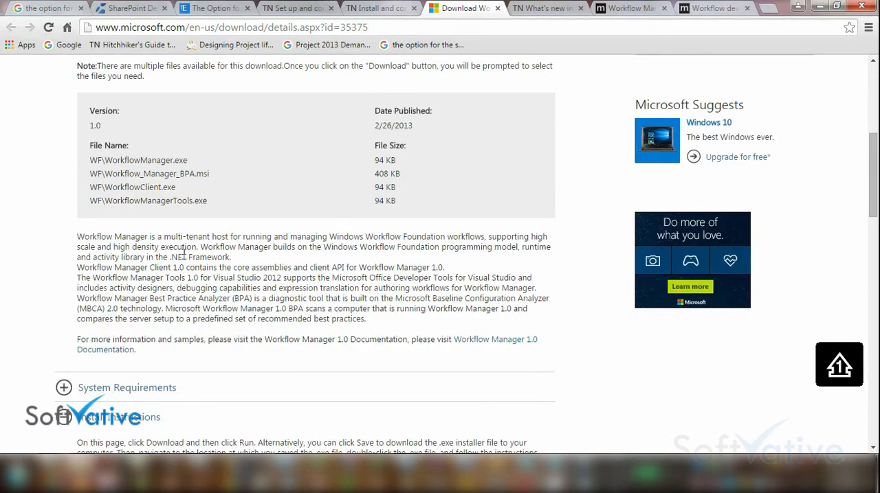
{"action": "left_click_drag", "start_coordinate": [113, 160], "coordinate": [188, 161]}
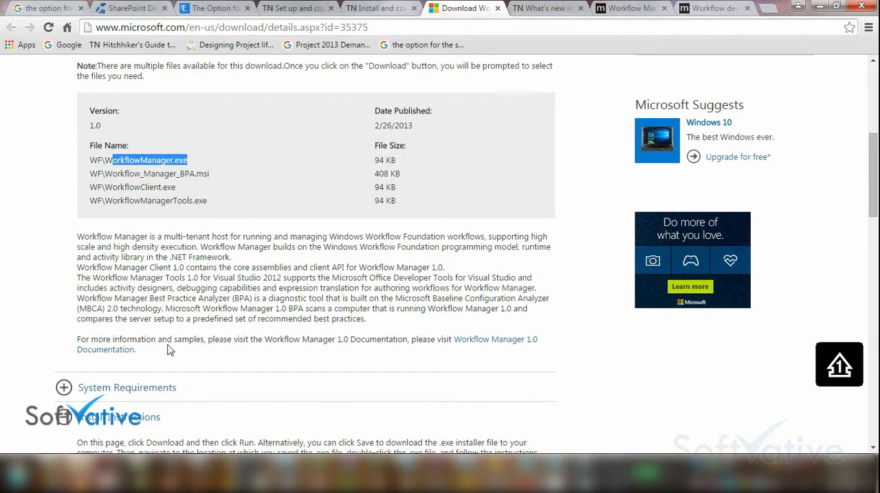
{"action": "scroll", "coordinate": [287, 256], "scroll_direction": "up", "scroll_amount": 4}
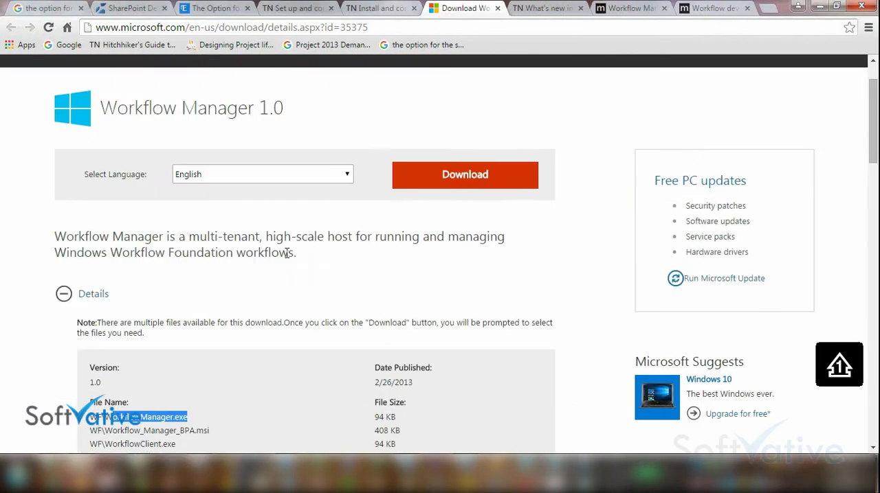
{"action": "left_click", "coordinate": [382, 29]}
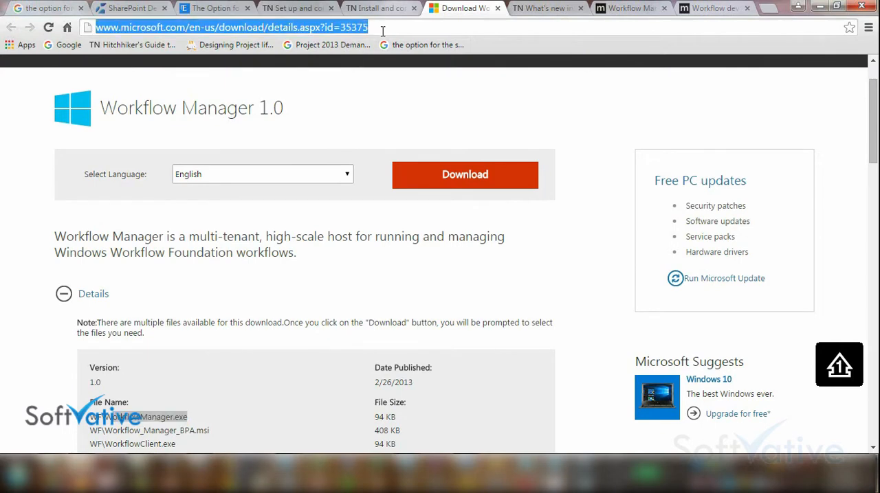
{"action": "scroll", "coordinate": [428, 222], "scroll_direction": "down", "scroll_amount": 1}
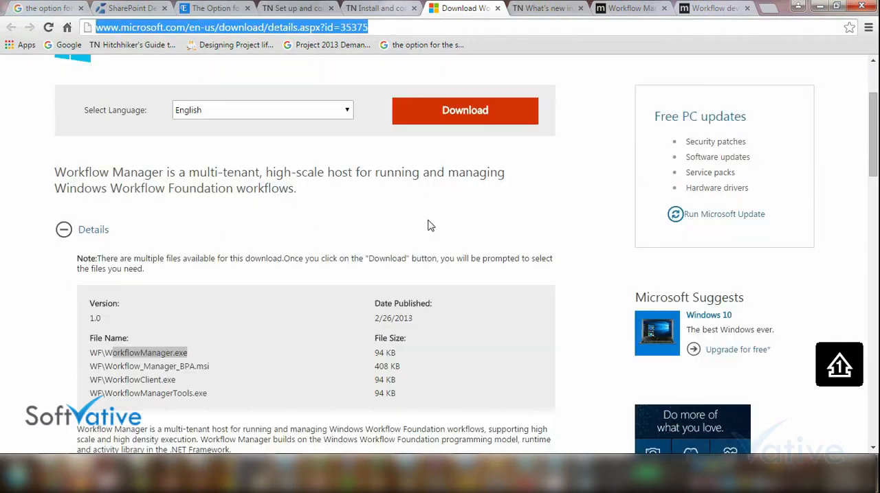
Download all the Workflow Manager 1.0 files and allow the site to download multiple files
{"action": "left_click", "coordinate": [463, 117]}
{"action": "left_click", "coordinate": [66, 159]}
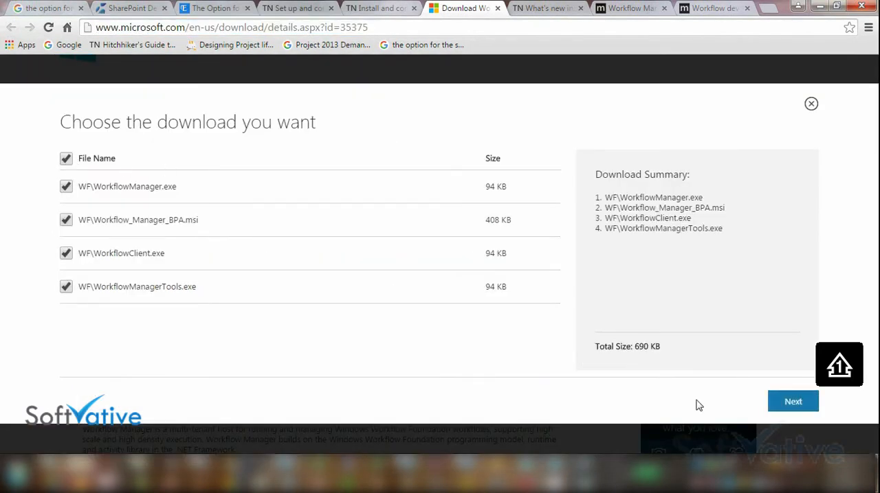
{"action": "left_click", "coordinate": [793, 402]}
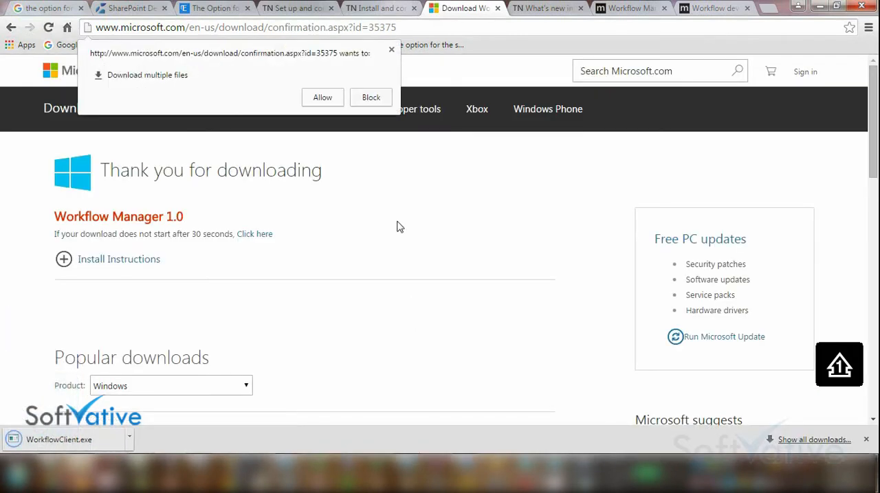
{"action": "left_click", "coordinate": [327, 102]}
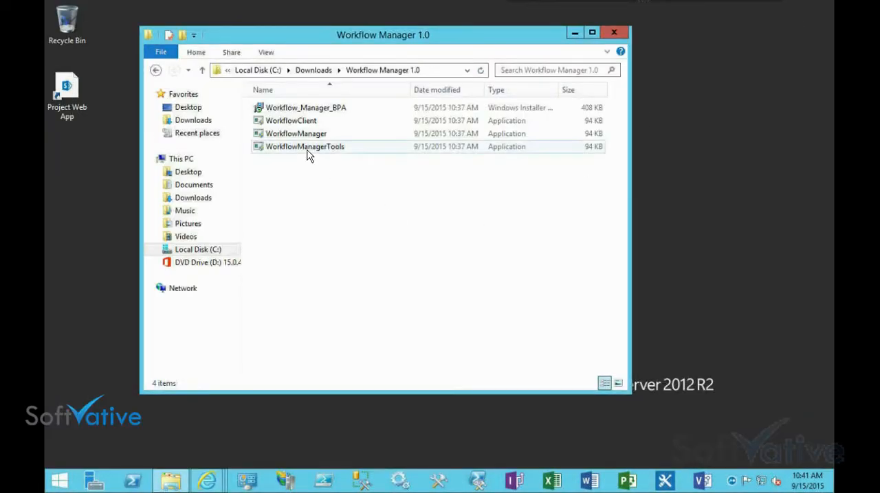
Run WorkflowManager from the Workflow Manager 1.0 folder and check the primary feed choices in the installer options
{"action": "left_click", "coordinate": [299, 134]}
{"action": "right_click", "coordinate": [300, 137]}
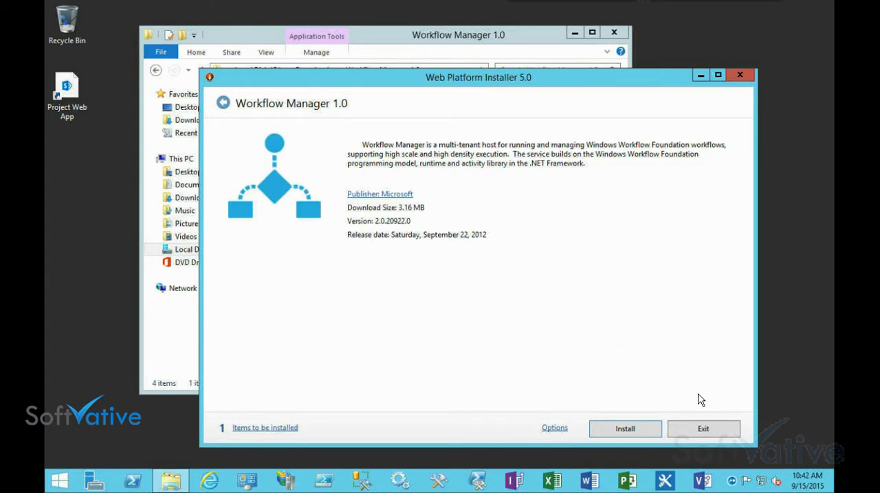
{"action": "left_click", "coordinate": [555, 429]}
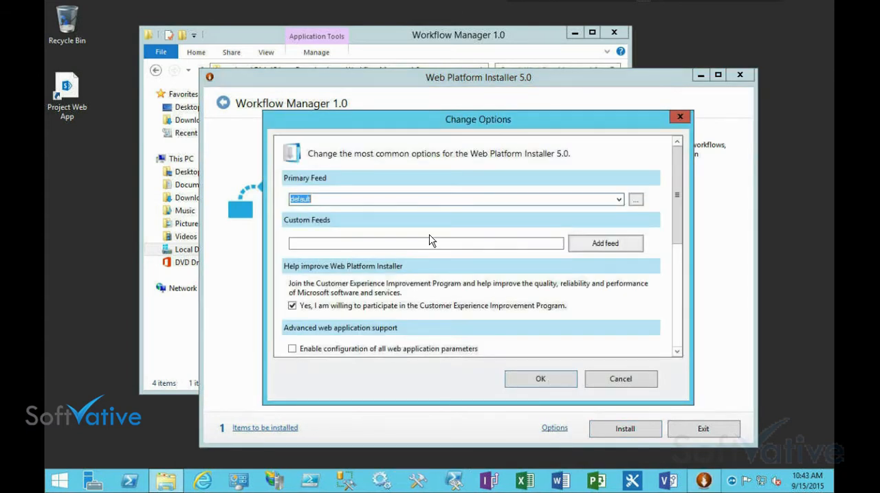
{"action": "left_click", "coordinate": [620, 201]}
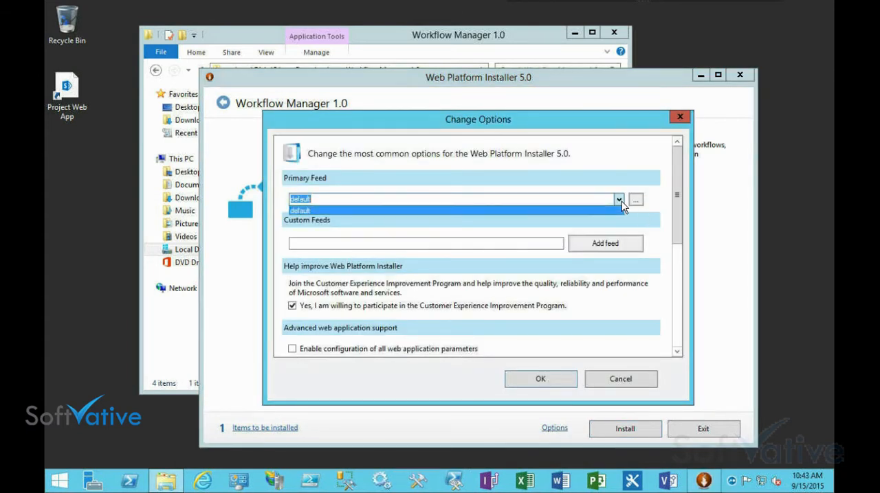
{"action": "left_click", "coordinate": [622, 202]}
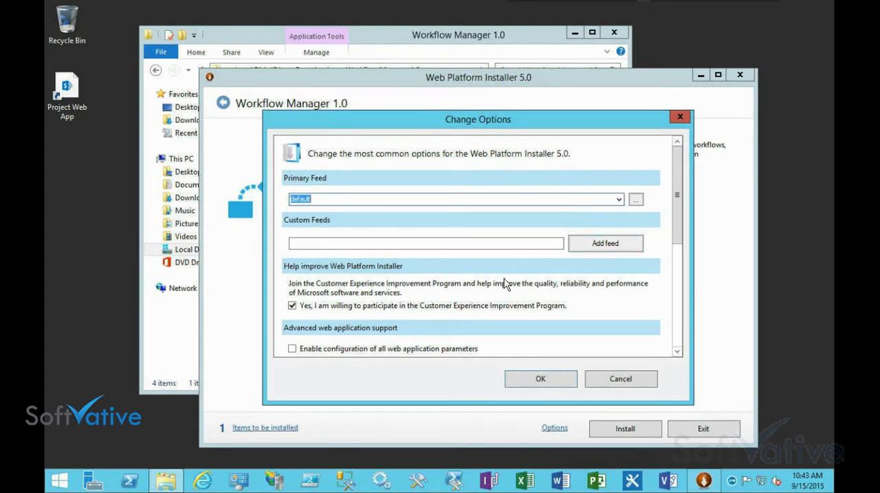
Opt out of the Customer Experience Improvement Program and review the web server, remote database and language options
{"action": "left_click", "coordinate": [337, 306]}
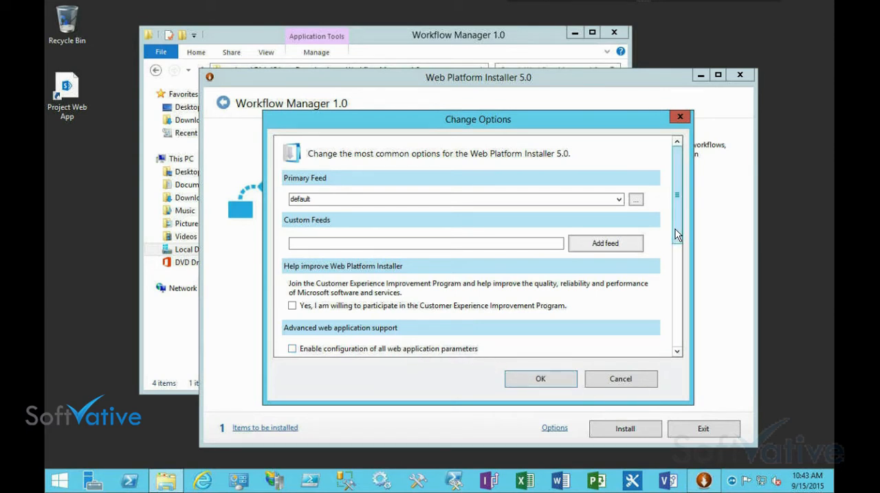
{"action": "left_click_drag", "start_coordinate": [677, 230], "coordinate": [679, 336]}
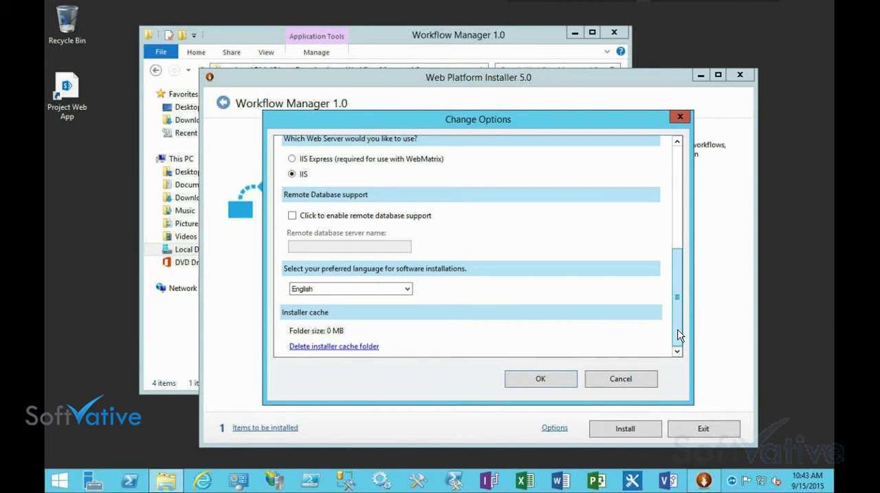
{"action": "scroll", "coordinate": [680, 336], "scroll_direction": "up", "scroll_amount": 3}
{"action": "scroll", "coordinate": [679, 336], "scroll_direction": "down", "scroll_amount": 3}
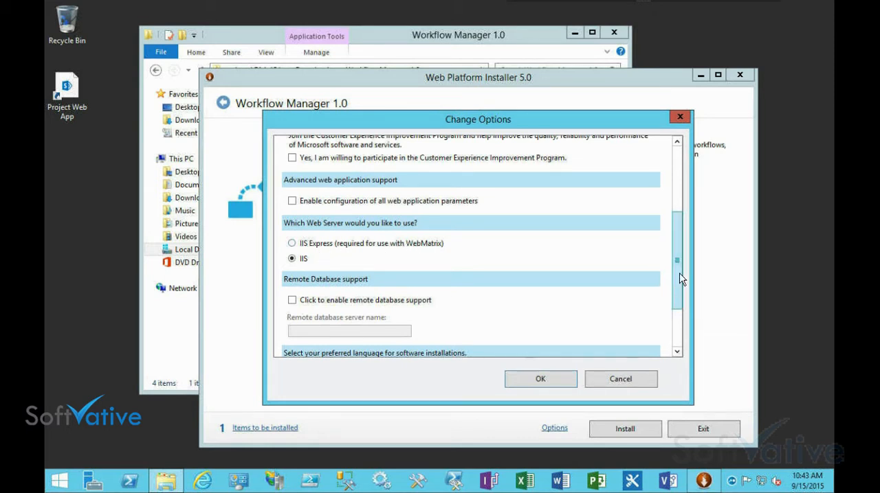
{"action": "scroll", "coordinate": [681, 279], "scroll_direction": "down", "scroll_amount": 3}
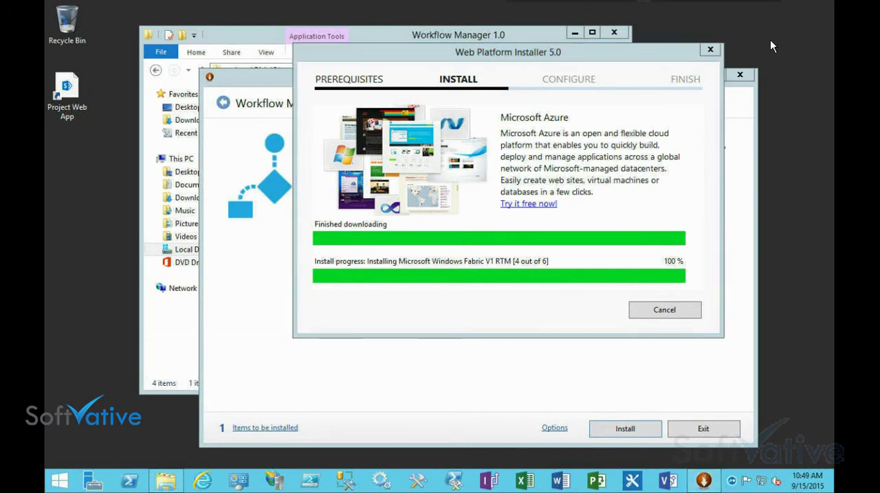
Continue the Workflow Manager 1.0 installation into the configuration wizard and choose to configure it with default settings
{"action": "left_click_drag", "start_coordinate": [445, 54], "coordinate": [383, 96]}
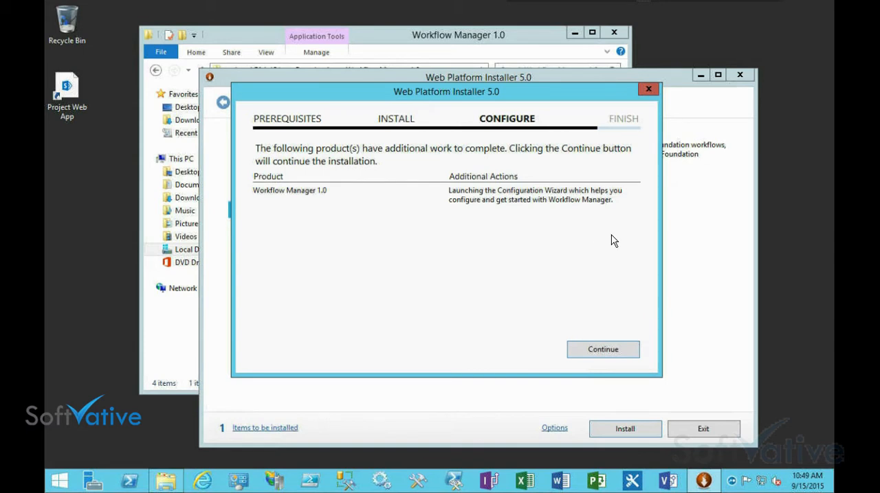
{"action": "left_click", "coordinate": [592, 349]}
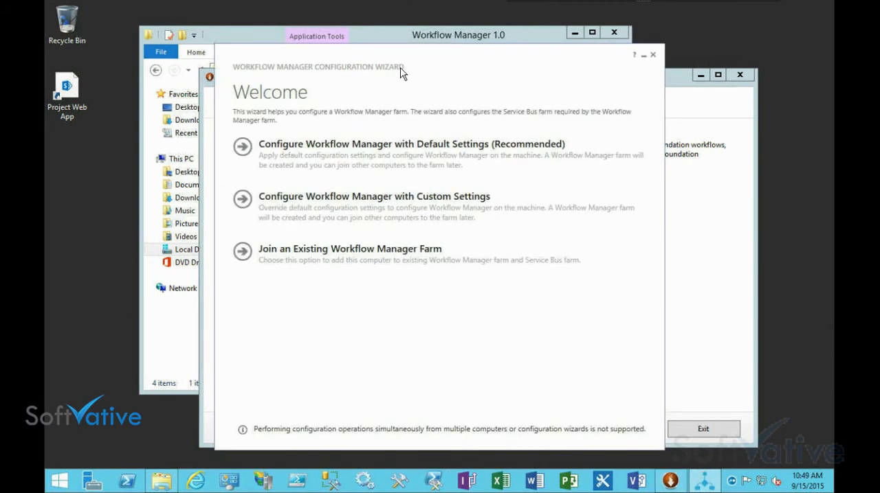
{"action": "left_click_drag", "start_coordinate": [407, 66], "coordinate": [417, 66]}
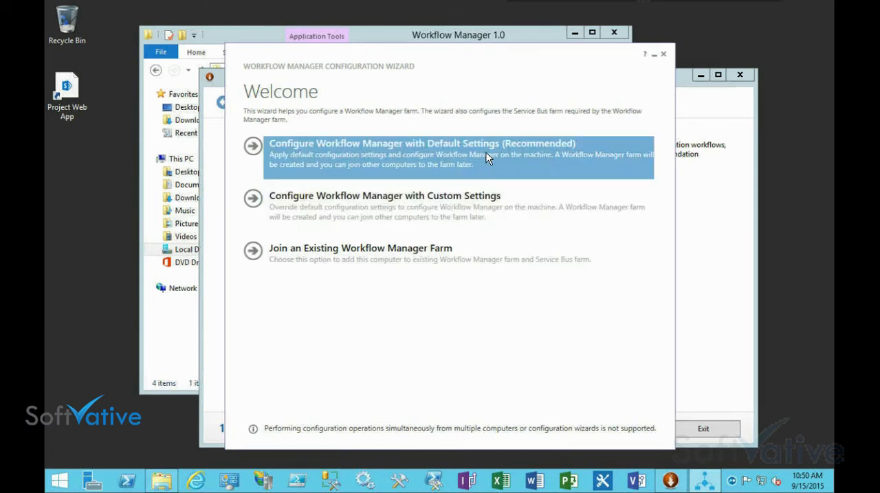
{"action": "left_click", "coordinate": [414, 157]}
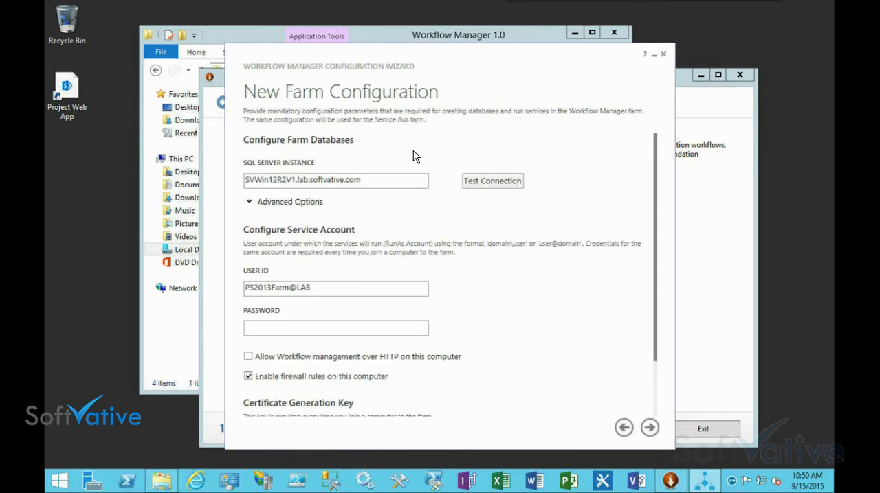
Check the advanced options for the farm databases and test the connection to the SQL Server instance
{"action": "left_click", "coordinate": [301, 204]}
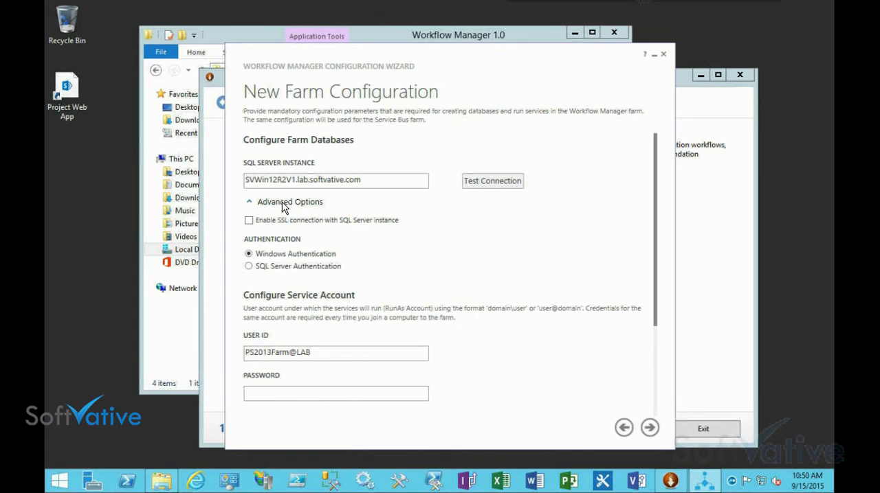
{"action": "left_click", "coordinate": [282, 202]}
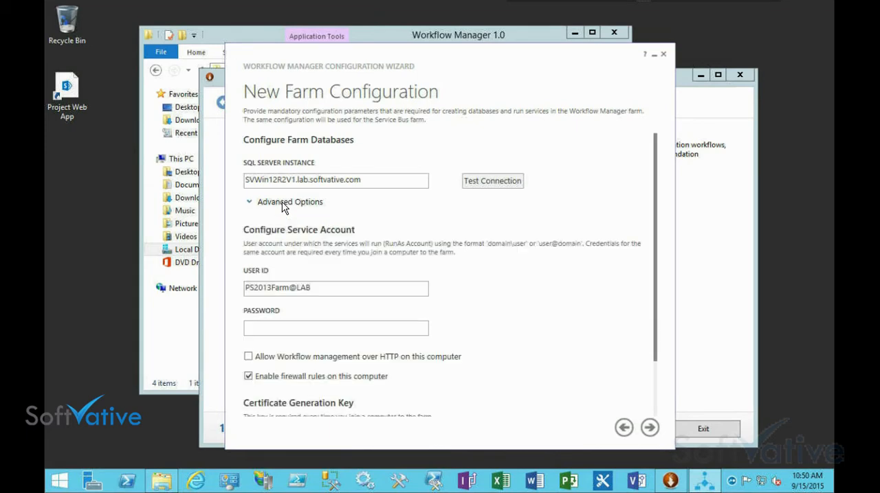
{"action": "left_click", "coordinate": [498, 186]}
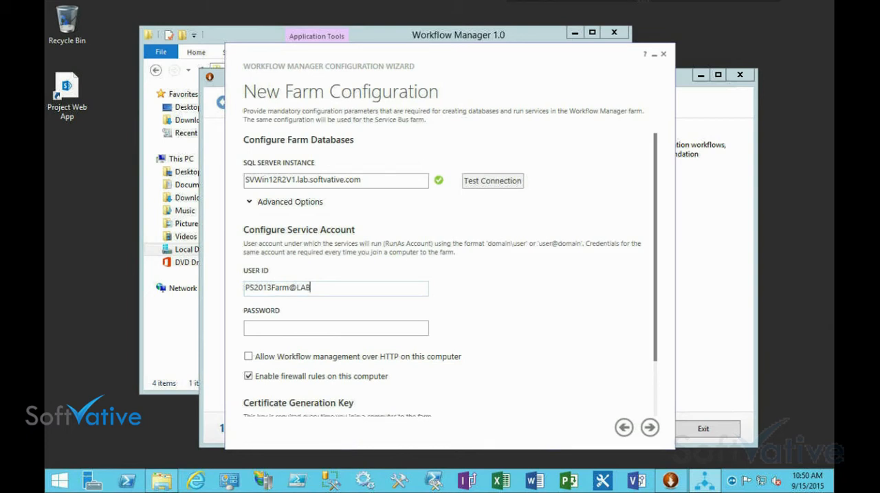
Set the service account to lab\PS2013Farm with its password and allow Workflow management over HTTP on this computer
{"action": "left_click", "coordinate": [275, 327]}
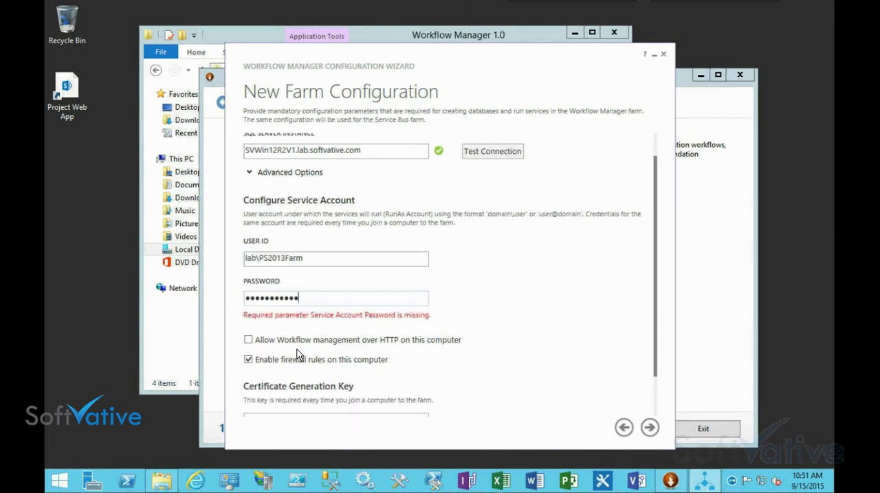
{"action": "left_click", "coordinate": [249, 339]}
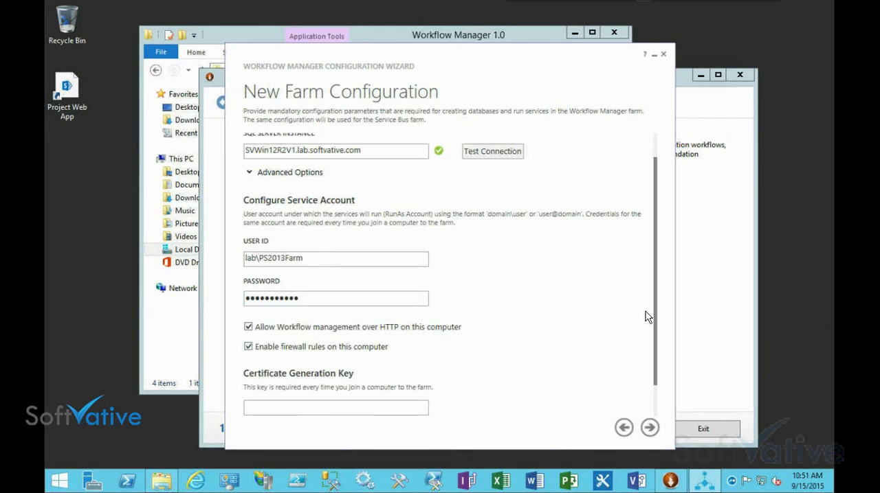
Enter the certificate generation key for the new farm
{"action": "scroll", "coordinate": [649, 308], "scroll_direction": "down", "scroll_amount": 1}
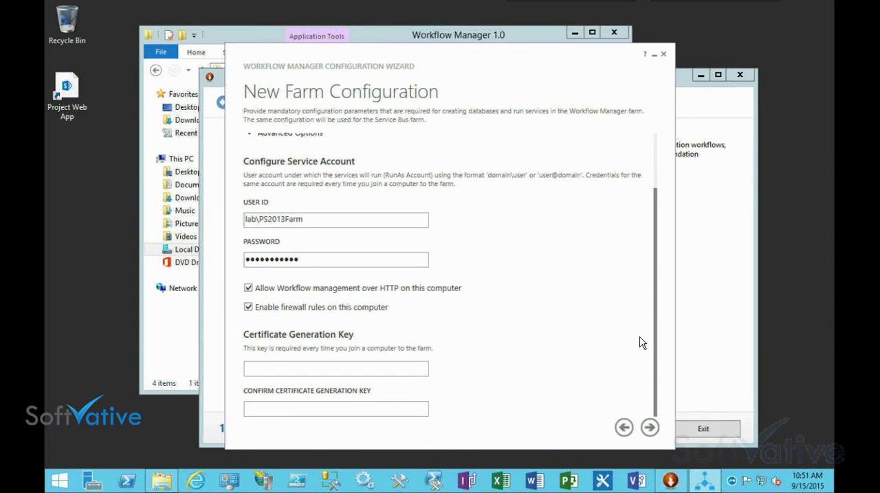
{"action": "left_click", "coordinate": [279, 371]}
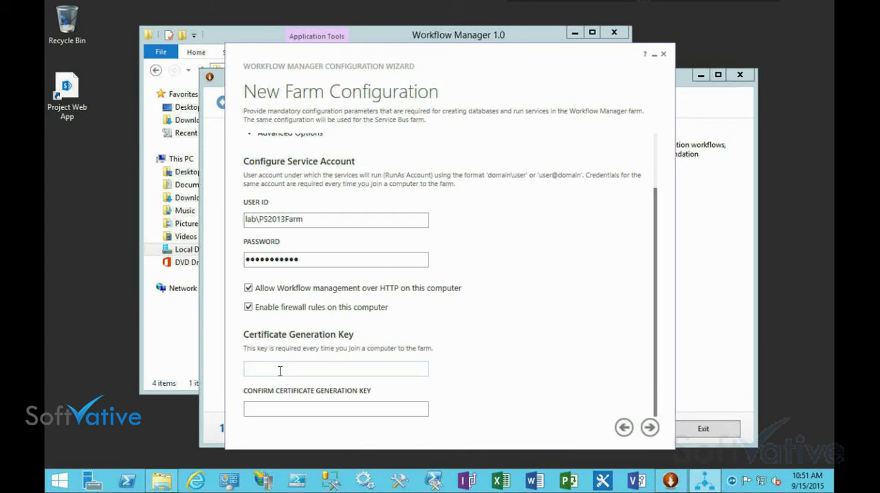
{"action": "type", "text": "password123•••"}
Write the certificate generation key as readable text in the Windows Run box and cut it to the clipboard
{"action": "key", "text": "super+x"}
{"action": "left_click", "coordinate": [109, 437]}
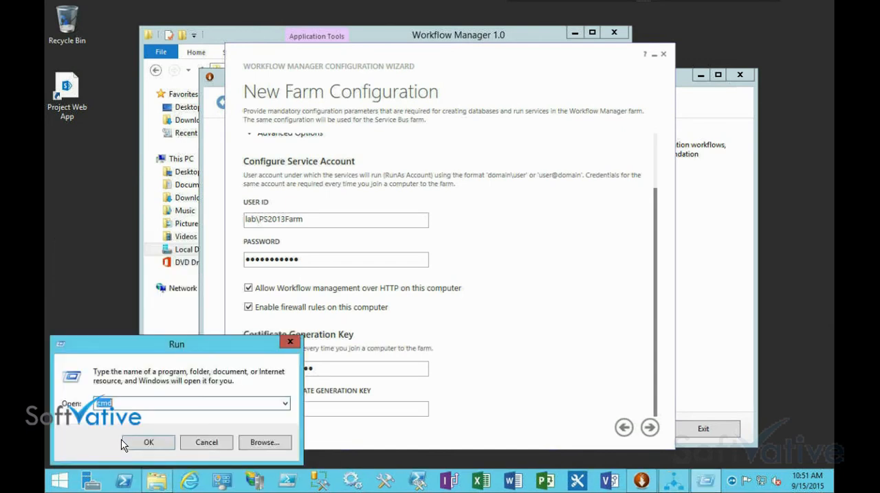
{"action": "type", "text": "SP2013Workflow"}
{"action": "key", "text": "ctrl+a"}
{"action": "left_click", "coordinate": [121, 404]}
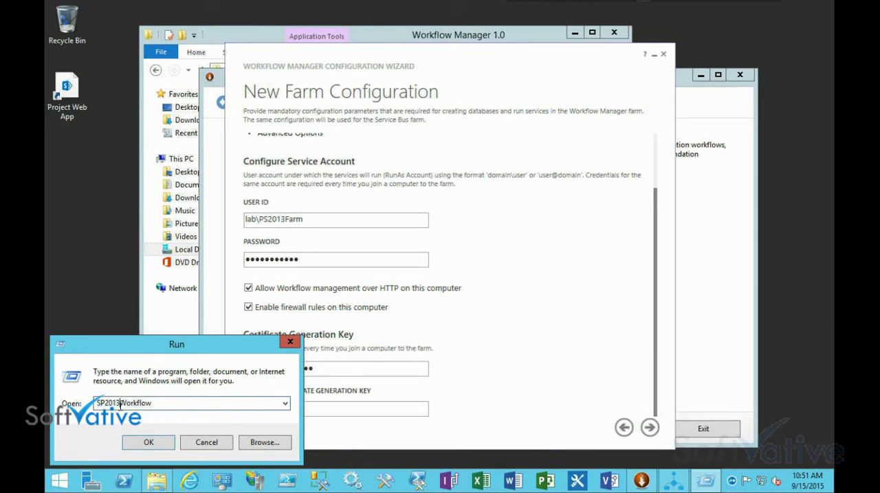
{"action": "right_click", "coordinate": [121, 405]}
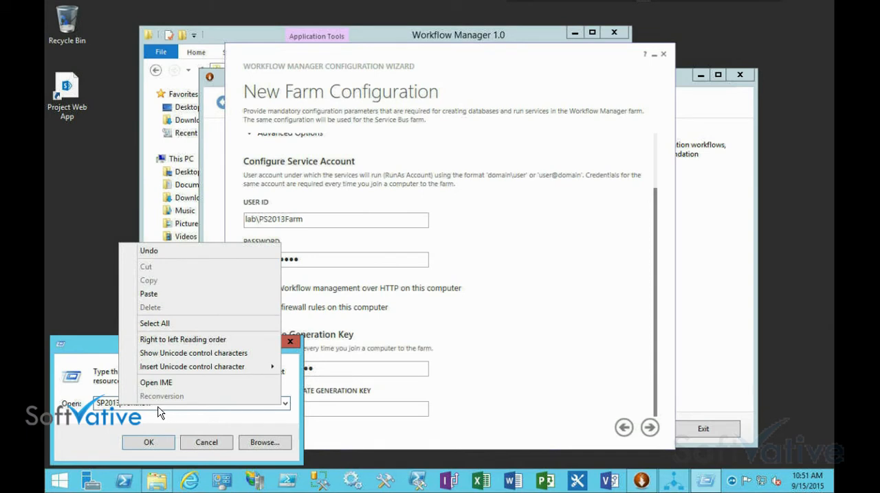
{"action": "left_click", "coordinate": [161, 405]}
{"action": "left_click_drag", "start_coordinate": [162, 404], "coordinate": [45, 408]}
{"action": "key", "text": "ctrl+x"}
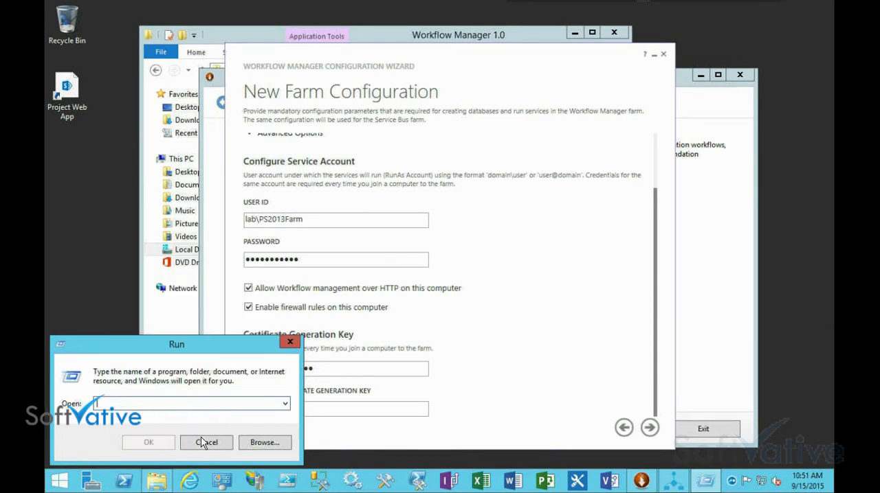
Dismiss the Run box and paste the key into the certificate generation key confirmation
{"action": "key", "text": "Escape"}
{"action": "left_click", "coordinate": [286, 412]}
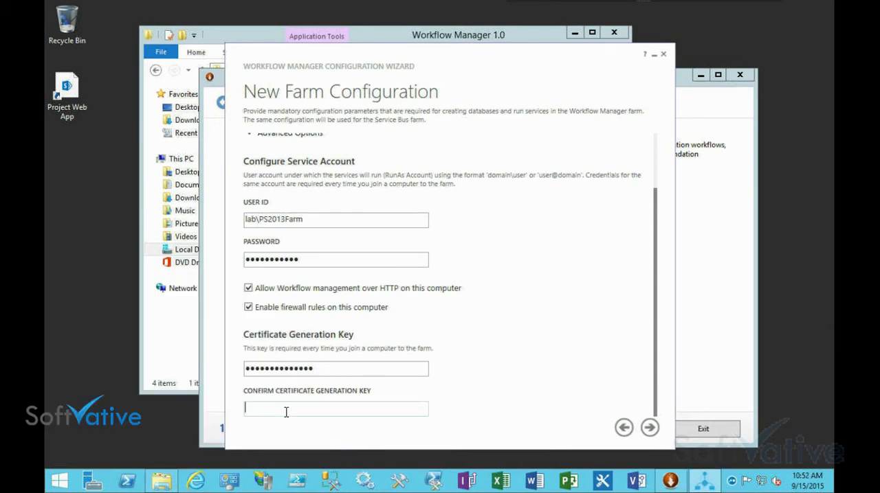
{"action": "key", "text": "ctrl+v"}
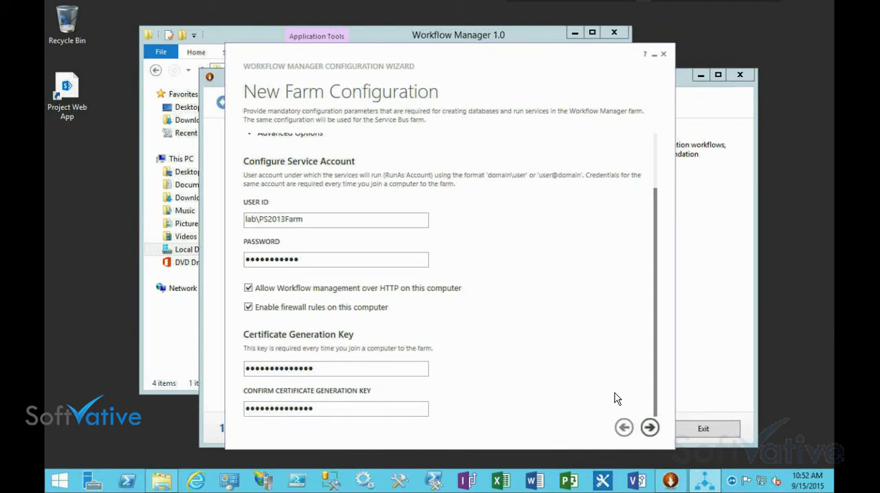
Continue to the configuration summary and review the Workflow Manager and Service Bus settings
{"action": "left_click", "coordinate": [649, 428]}
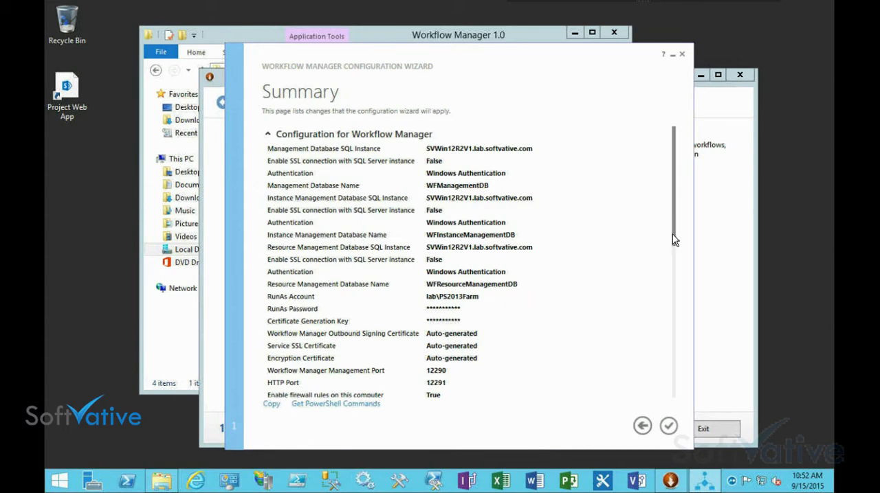
{"action": "left_click_drag", "start_coordinate": [676, 239], "coordinate": [679, 362]}
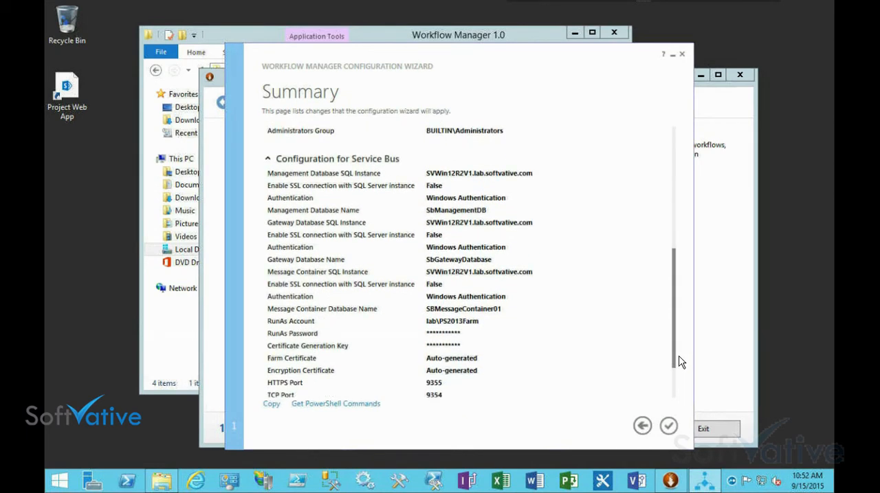
{"action": "left_click_drag", "start_coordinate": [679, 362], "coordinate": [677, 398]}
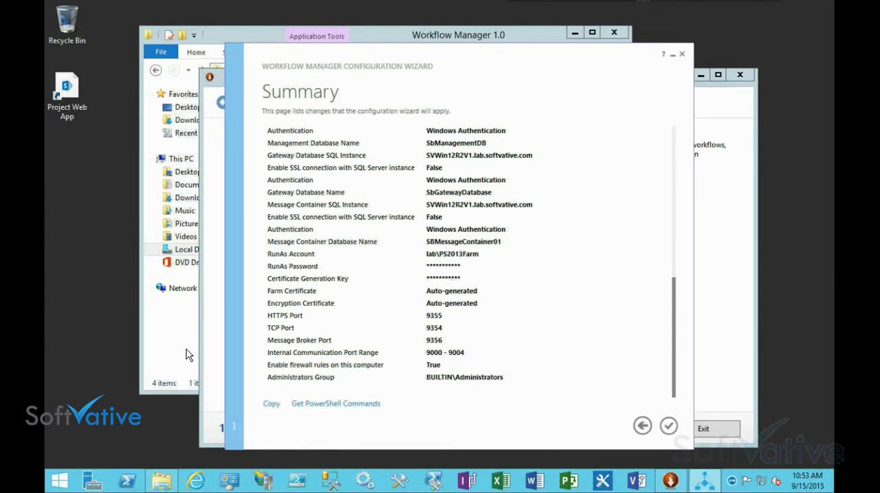
Create a text document named Workflow Configs in the Workflow Manager 1.0 folder
{"action": "left_click", "coordinate": [214, 32]}
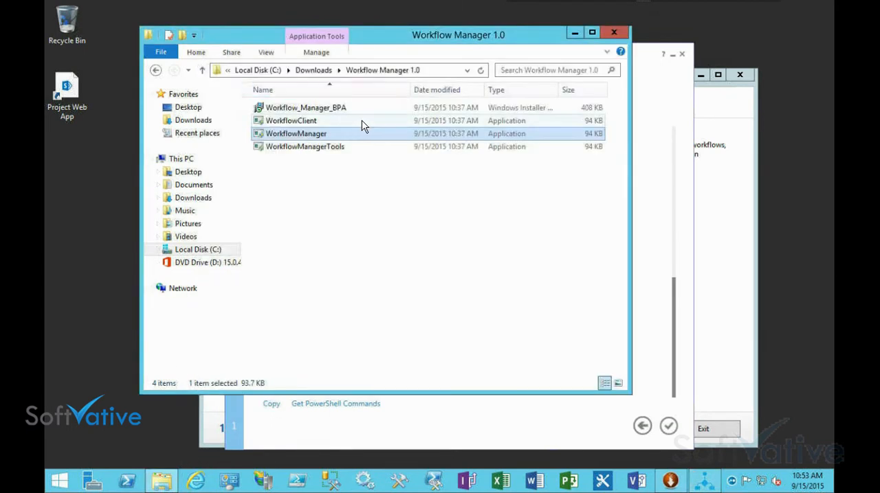
{"action": "right_click", "coordinate": [345, 236]}
{"action": "mouse_move", "coordinate": [465, 377]}
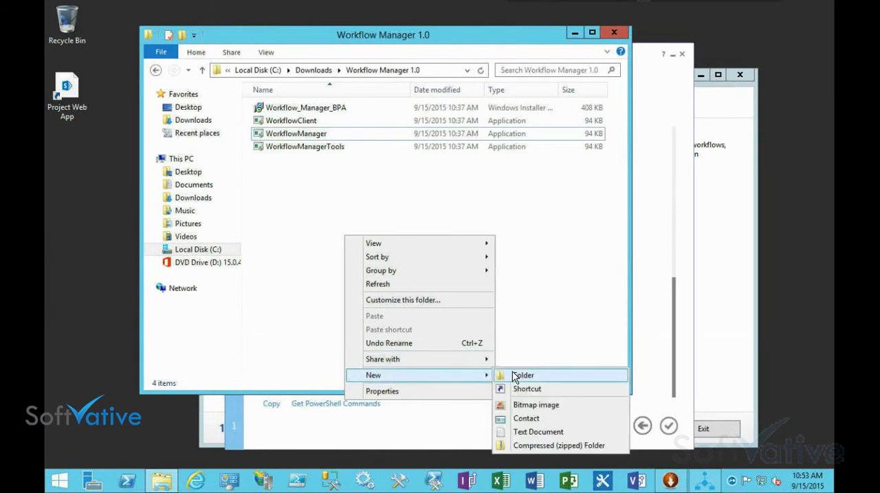
{"action": "left_click", "coordinate": [526, 433]}
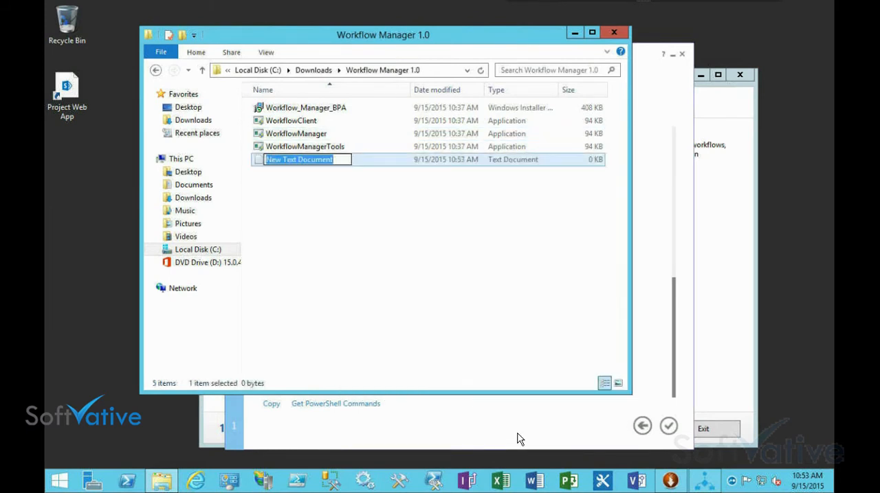
{"action": "type", "text": "Workflow"}
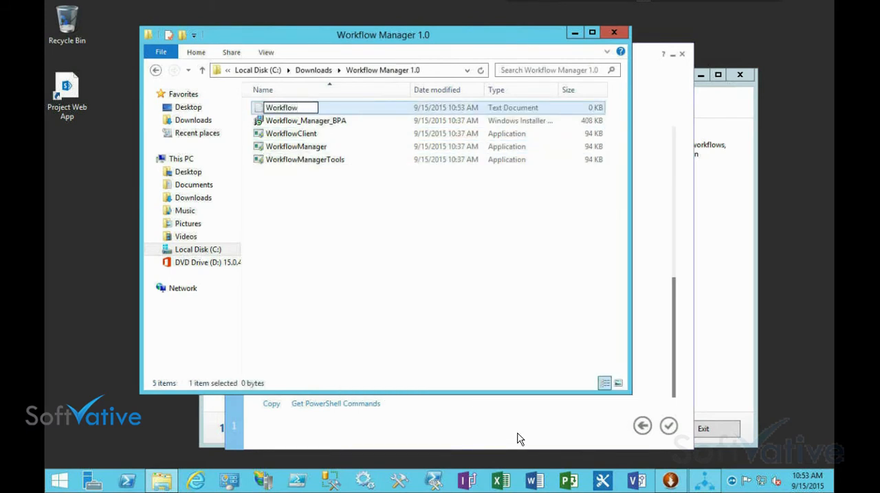
{"action": "type", "text": " Congigs"}
{"action": "key", "text": "Return"}
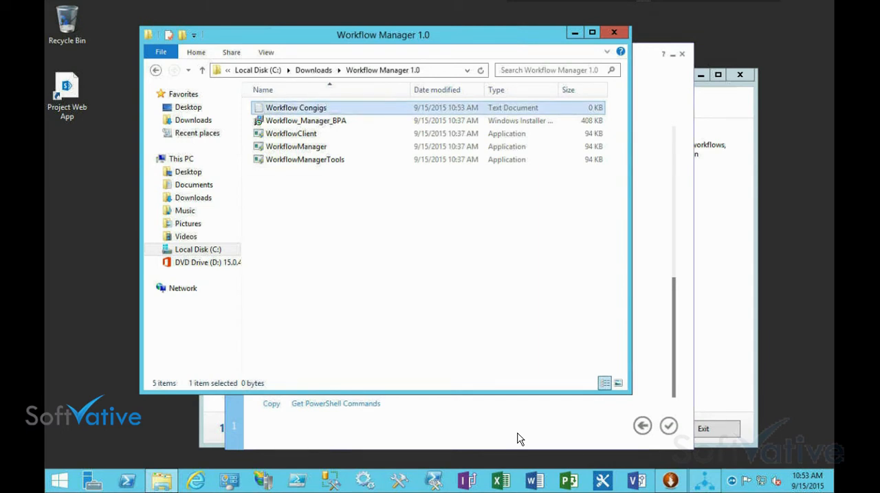
{"action": "key", "text": "F2"}
{"action": "key", "text": "End"}
{"action": "key", "text": "ctrl+shift+Left"}
{"action": "type", "text": "Con"}
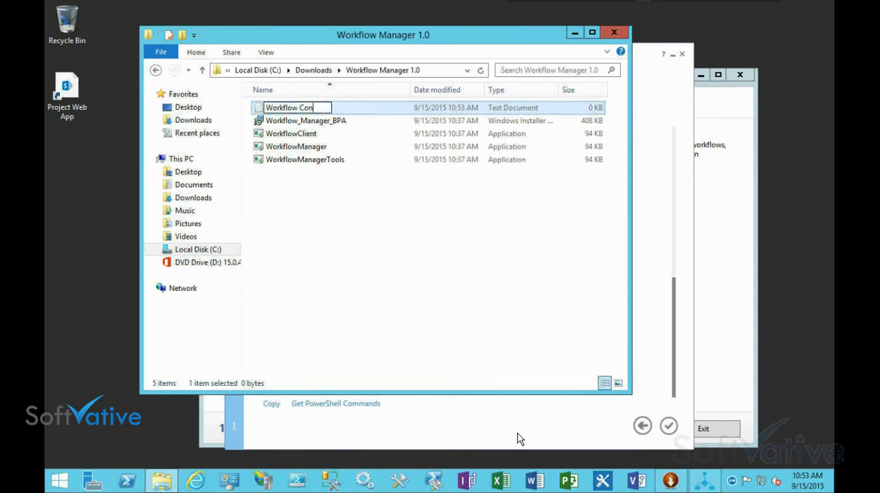
{"action": "type", "text": "figs"}
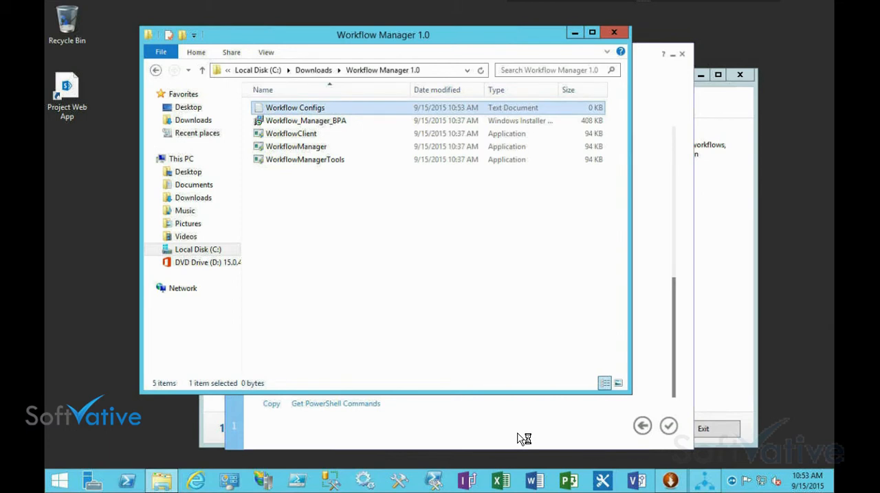
Paste the copied configuration summary into the Workflow Configs document, check it in an enlarged window, and save and close the file
{"action": "key", "text": "Return"}
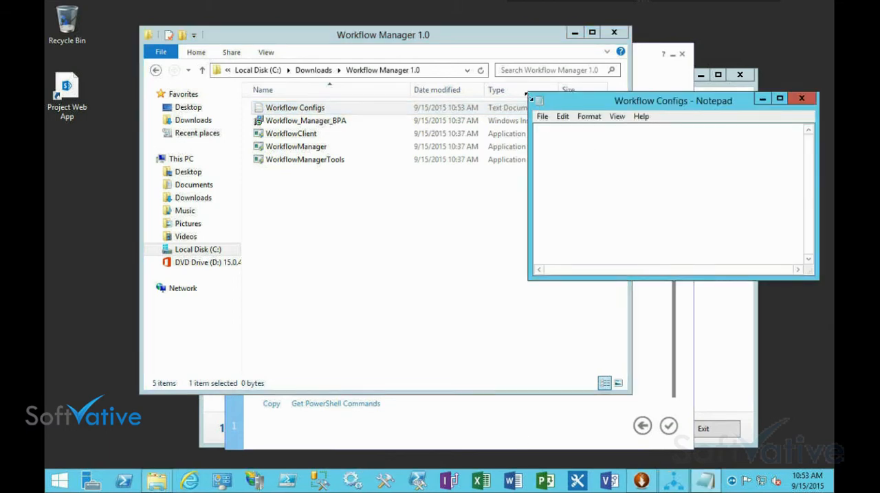
{"action": "left_click_drag", "start_coordinate": [530, 96], "coordinate": [219, 36]}
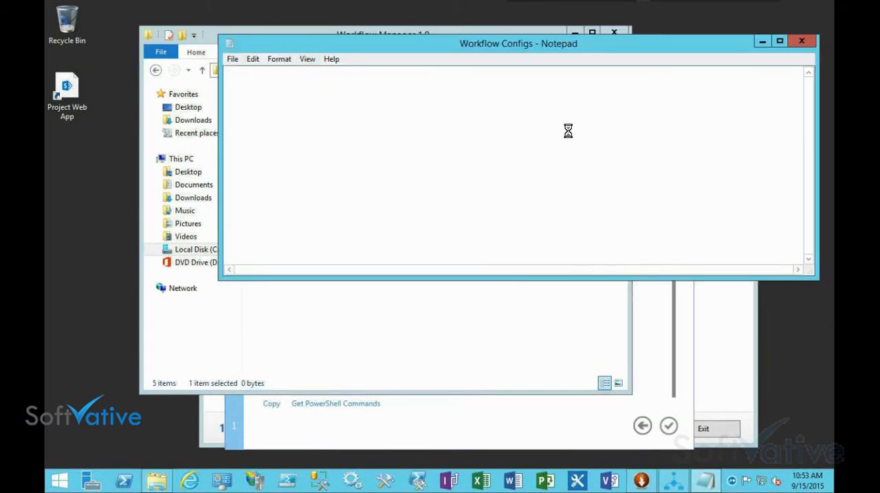
{"action": "type", "text": "Configuration for Workflow Manager Management Database SQL Instance\tSVWin12R2V1.lab.softvative.com Enable SSL connection with SQL Server instance\tFalse Authentication\tWindows Authentication Management Database Name\tWFManagementDB Instance Management Database SQL Instance\tSVWin12R2V1.lab.softvative.com"}
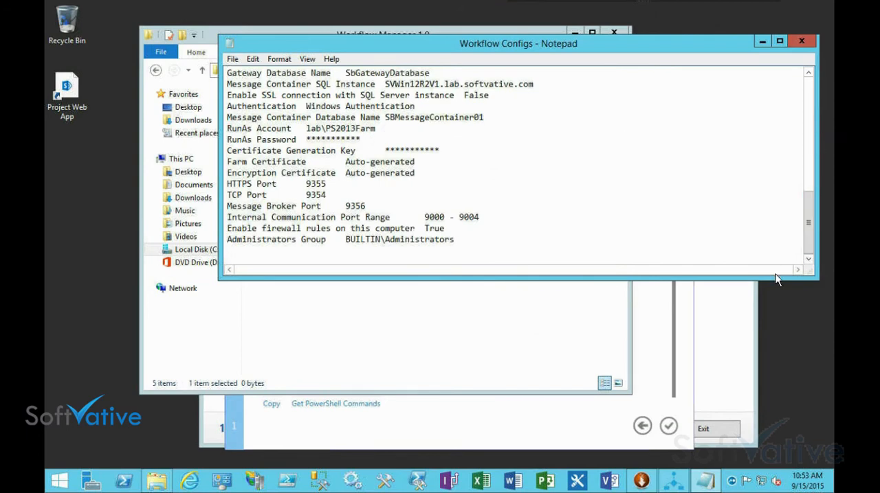
{"action": "left_click_drag", "start_coordinate": [775, 277], "coordinate": [775, 431]}
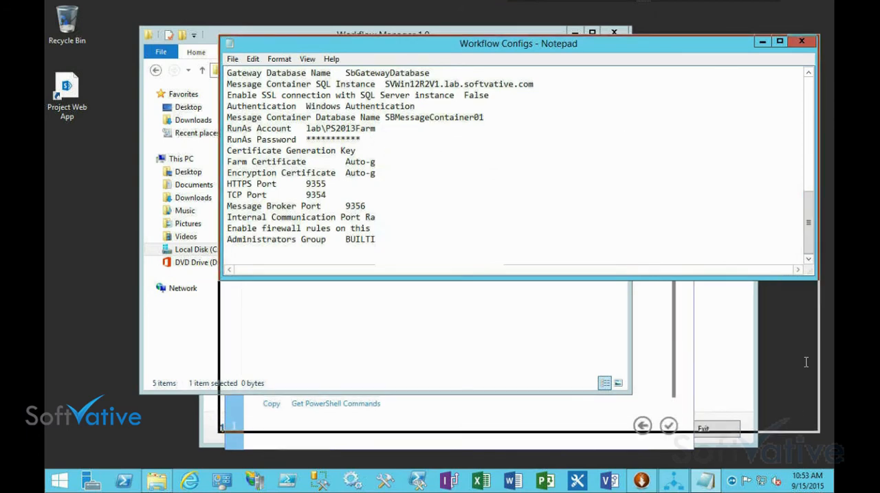
{"action": "left_click_drag", "start_coordinate": [811, 254], "coordinate": [811, 127]}
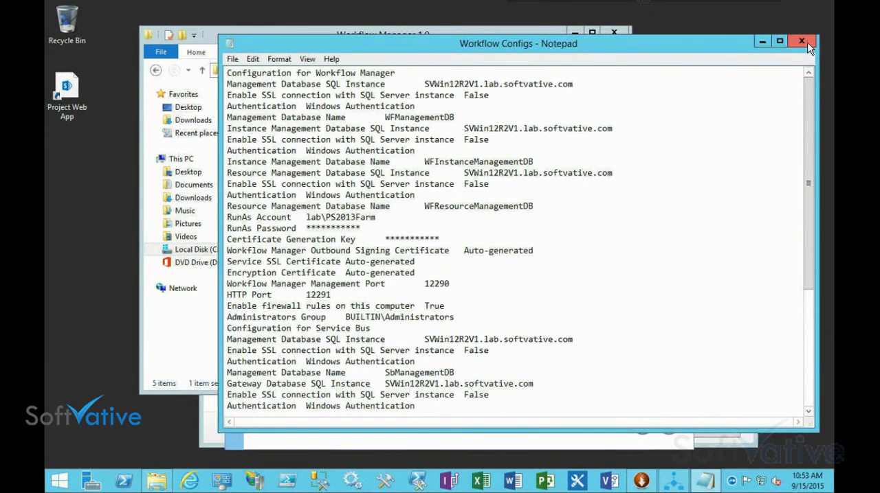
{"action": "left_click", "coordinate": [802, 41]}
{"action": "left_click", "coordinate": [414, 253]}
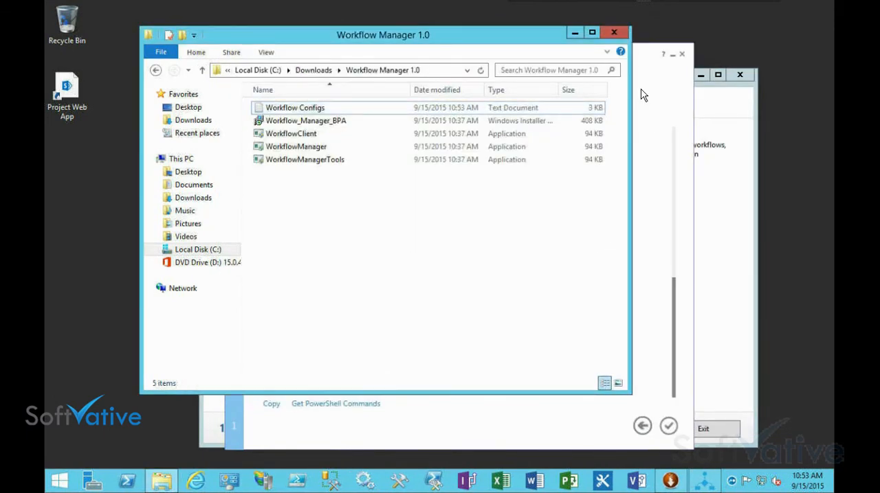
Apply the summarized farm configuration and keep its progress window in front of the Web Platform Installer windows
{"action": "left_click", "coordinate": [641, 65]}
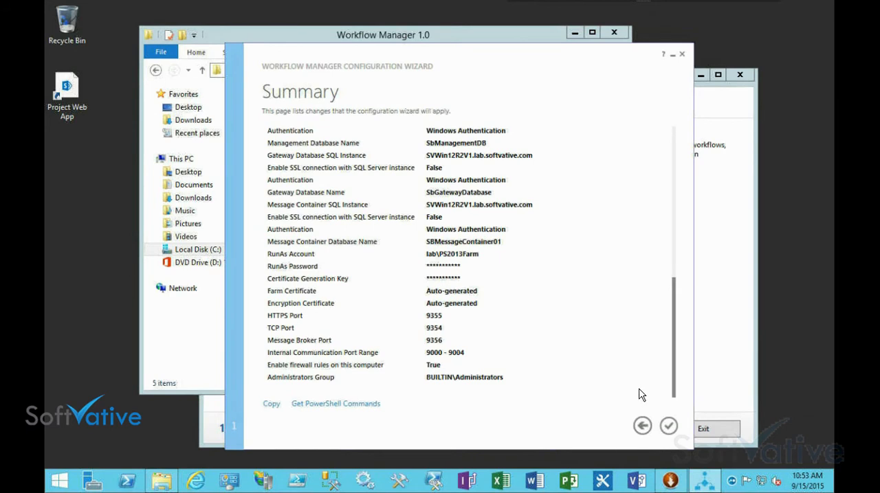
{"action": "left_click", "coordinate": [668, 427]}
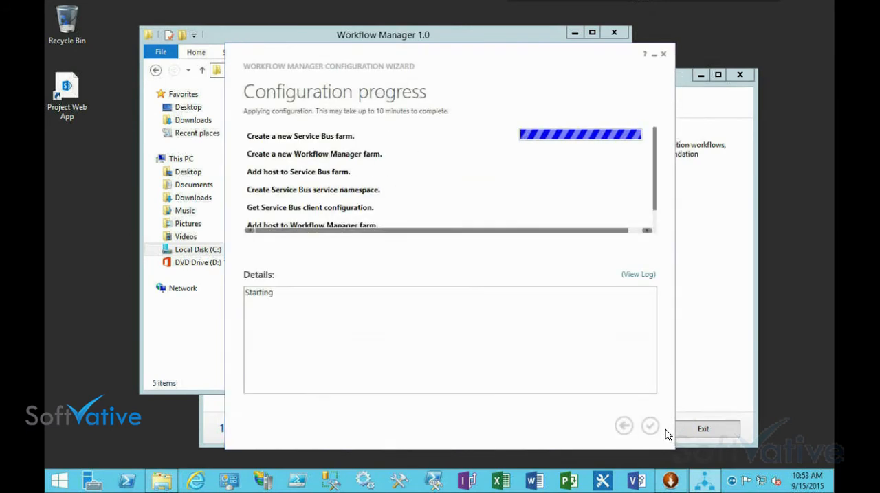
{"action": "left_click", "coordinate": [684, 82]}
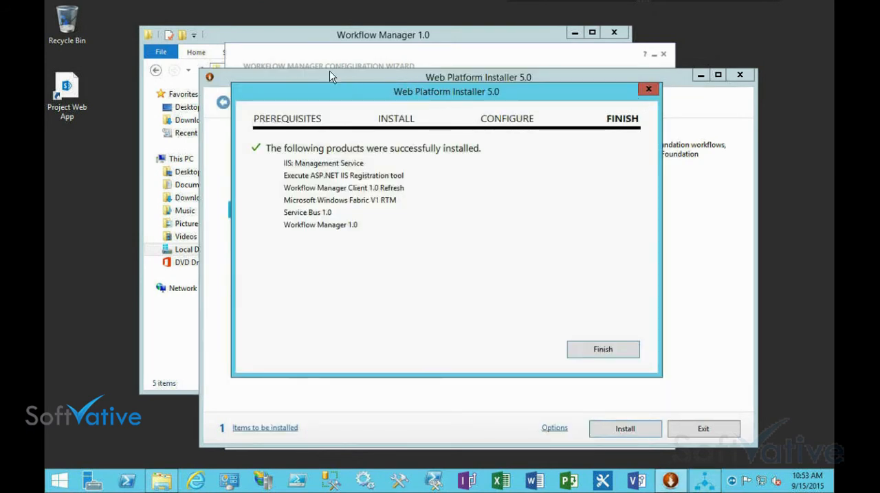
{"action": "left_click_drag", "start_coordinate": [433, 94], "coordinate": [453, 95]}
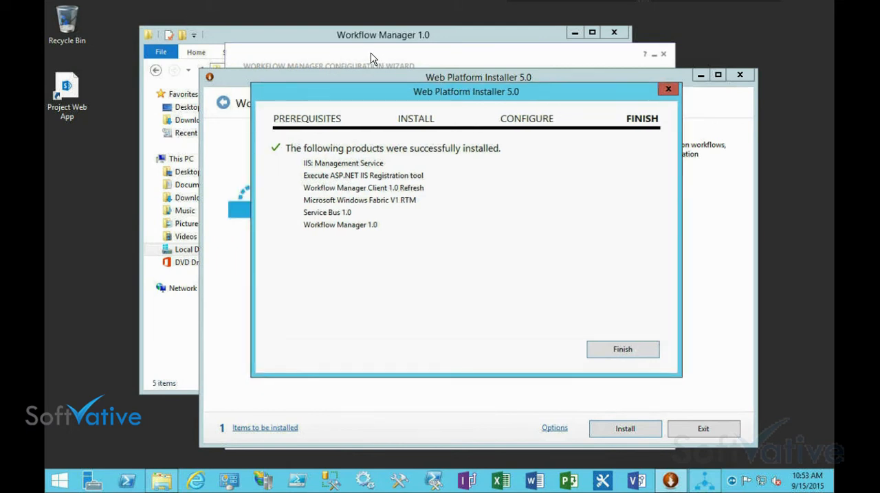
{"action": "left_click", "coordinate": [372, 58]}
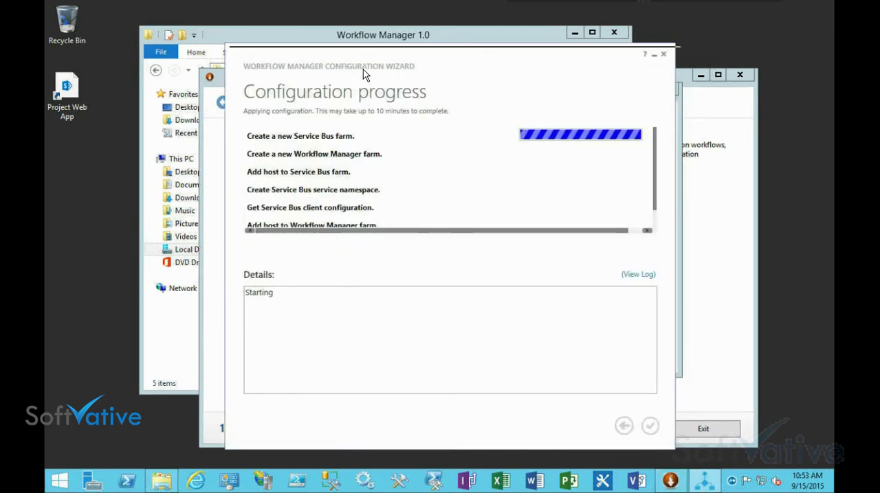
{"action": "left_click_drag", "start_coordinate": [364, 69], "coordinate": [397, 85]}
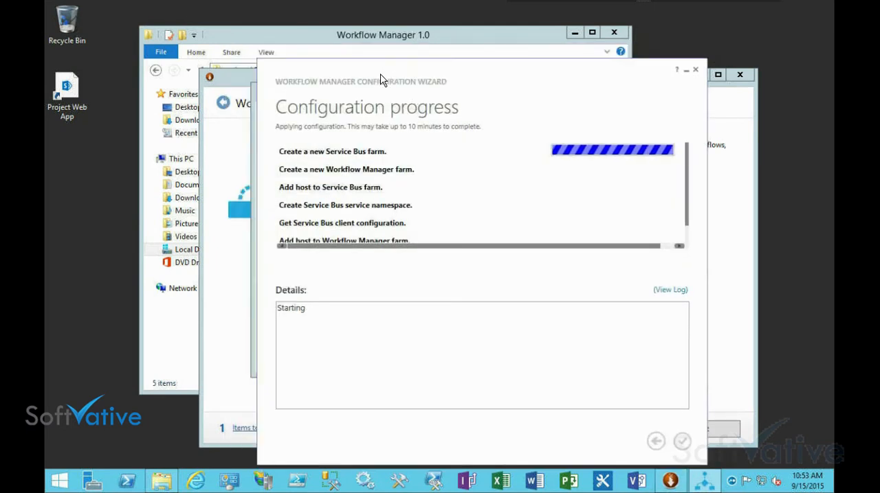
Keep the configuration progress window in view until processing completes, check the status of every task, and finish the wizard
{"action": "left_click", "coordinate": [573, 33]}
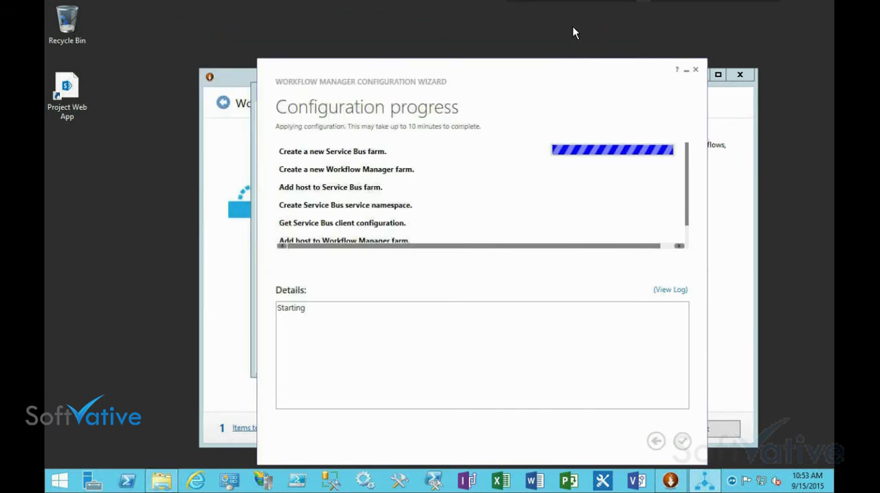
{"action": "left_click_drag", "start_coordinate": [505, 69], "coordinate": [588, 38]}
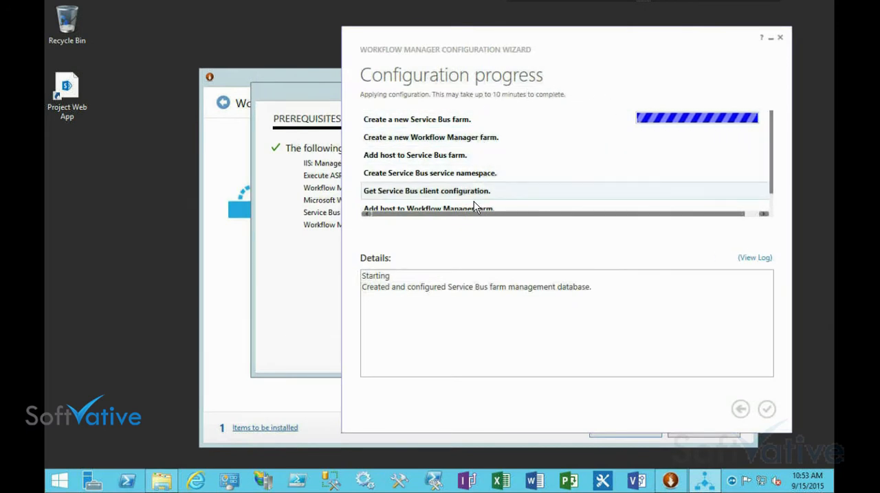
{"action": "left_click", "coordinate": [306, 97]}
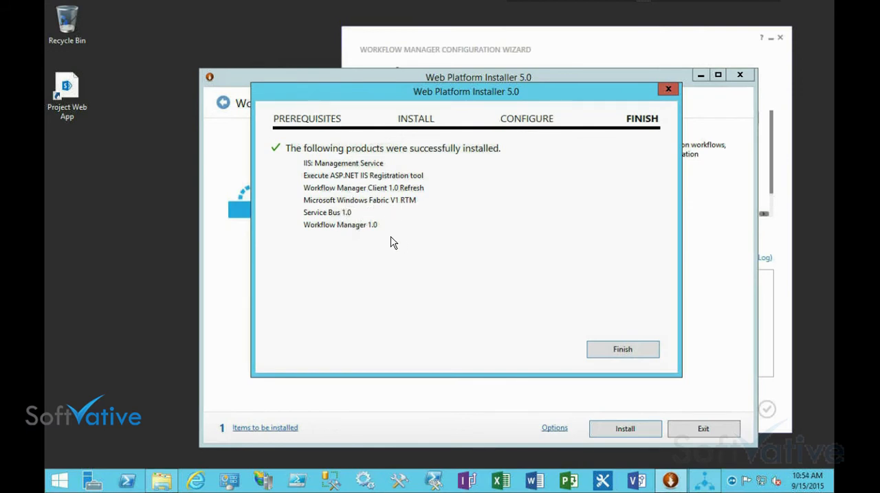
{"action": "left_click", "coordinate": [488, 52]}
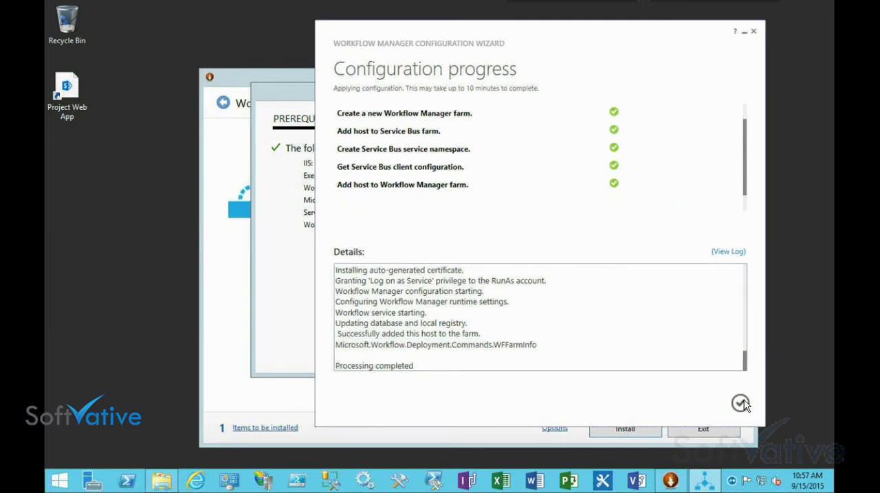
{"action": "left_click_drag", "start_coordinate": [745, 183], "coordinate": [752, 141]}
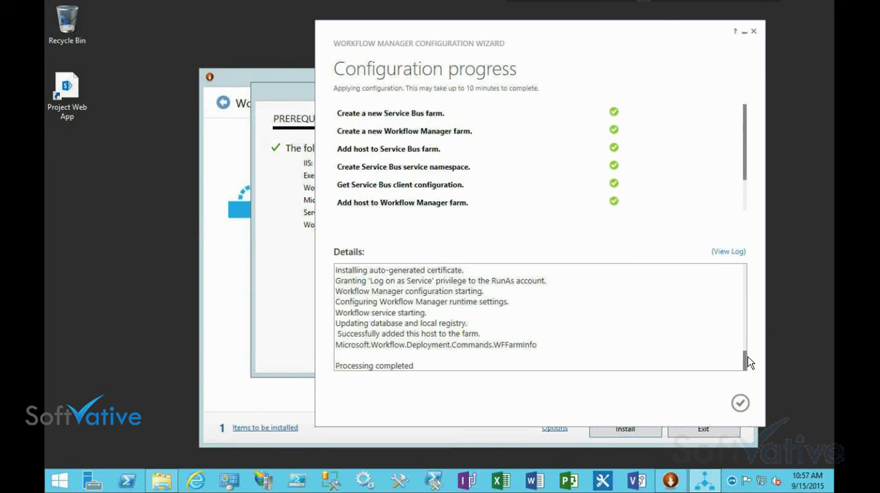
{"action": "left_click", "coordinate": [740, 404]}
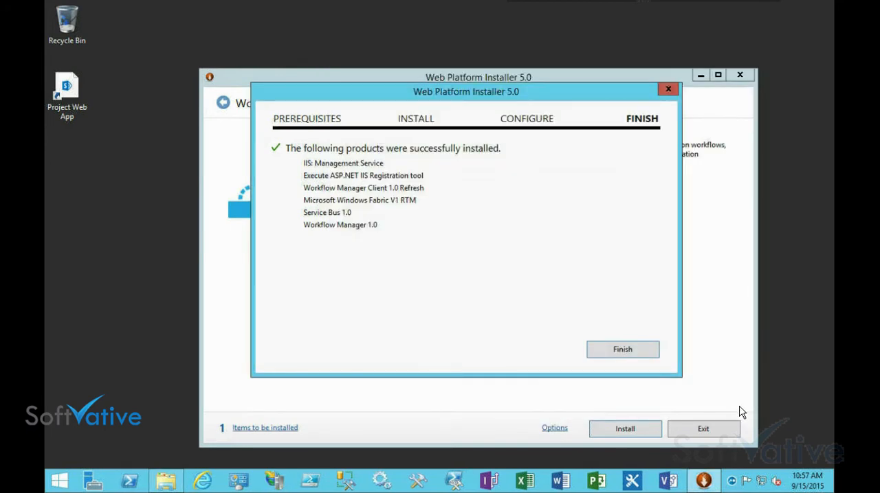
Finish the product installation, glance through the Products and Applications listings, and exit the Web Platform Installer
{"action": "left_click", "coordinate": [622, 351]}
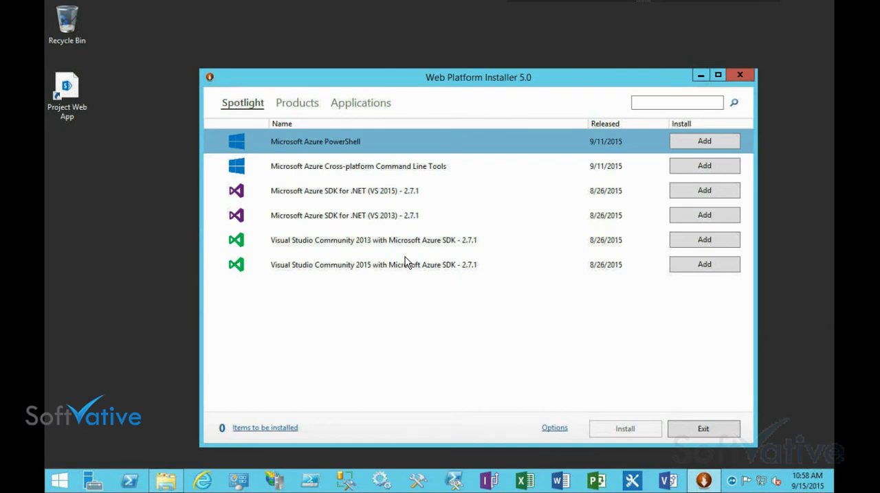
{"action": "left_click", "coordinate": [297, 104]}
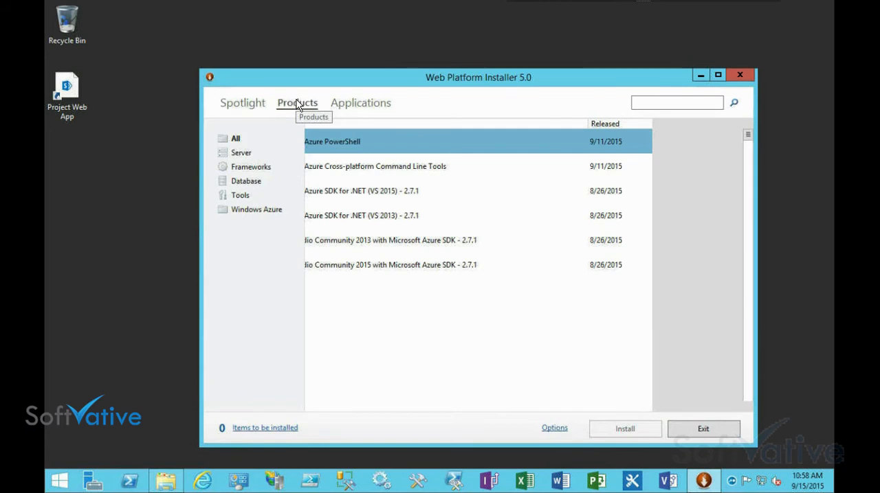
{"action": "left_click", "coordinate": [360, 104]}
{"action": "left_click", "coordinate": [244, 104]}
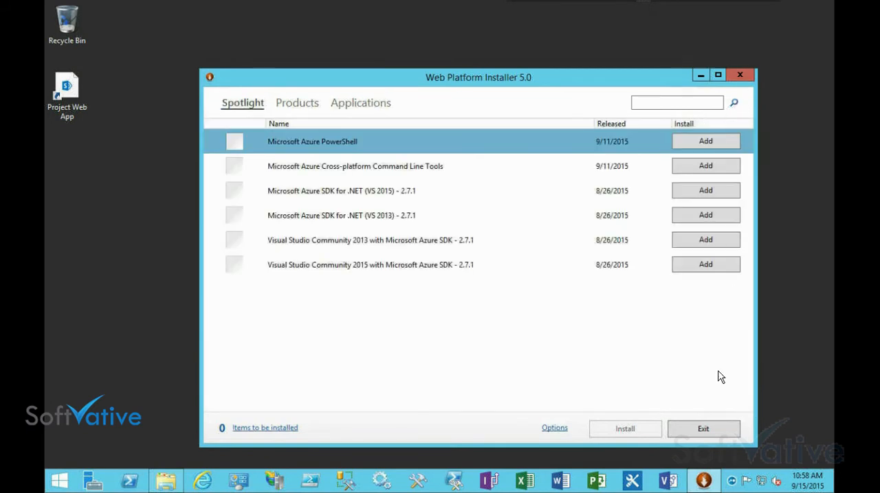
{"action": "left_click", "coordinate": [703, 429]}
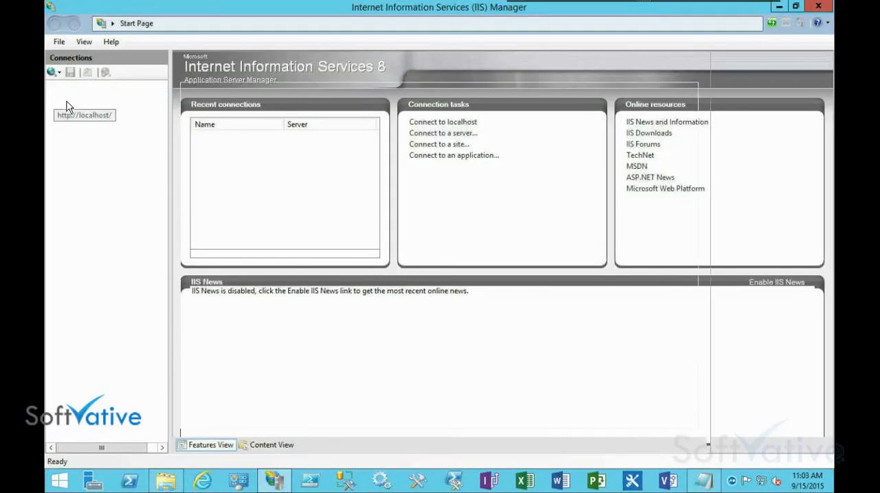
Check the Workflow Management Site and its bindings in the IIS Manager site list, and close IIS Manager
{"action": "left_click", "coordinate": [66, 98]}
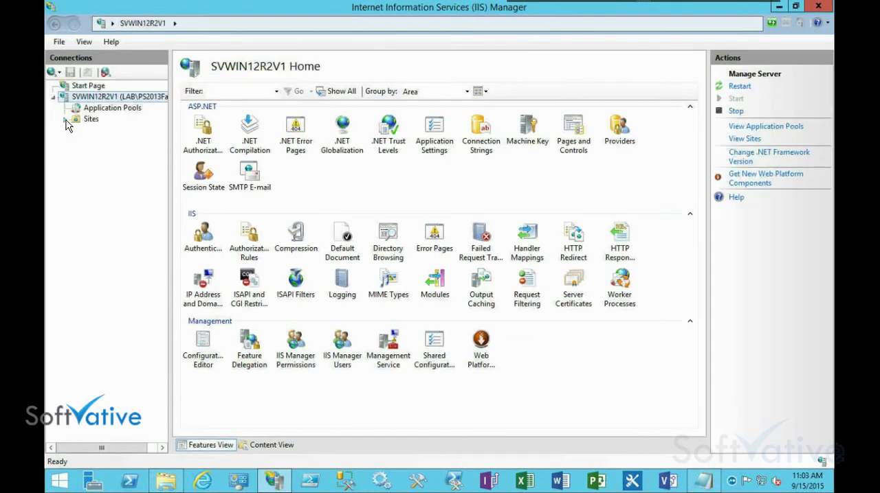
{"action": "left_click", "coordinate": [66, 120]}
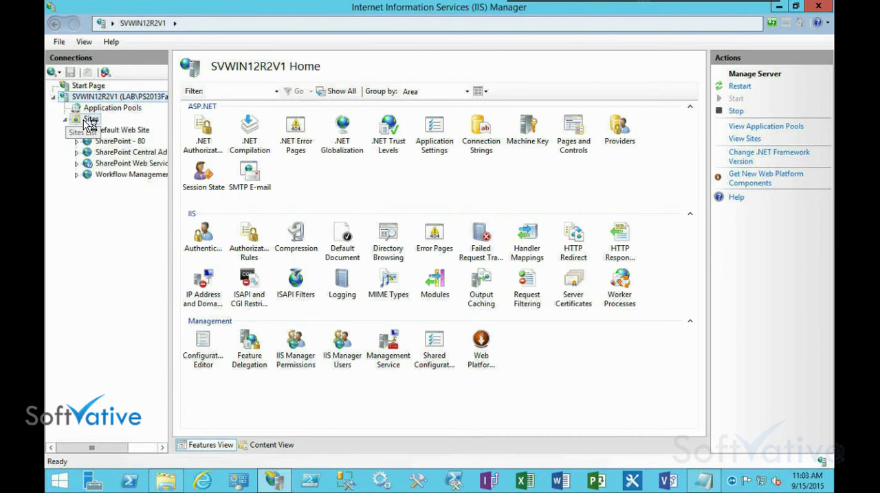
{"action": "left_click", "coordinate": [89, 120]}
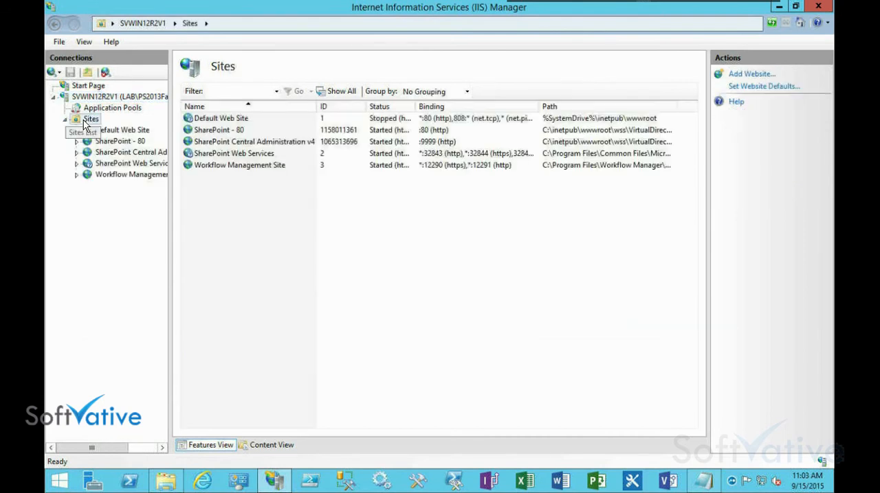
{"action": "left_click", "coordinate": [259, 169]}
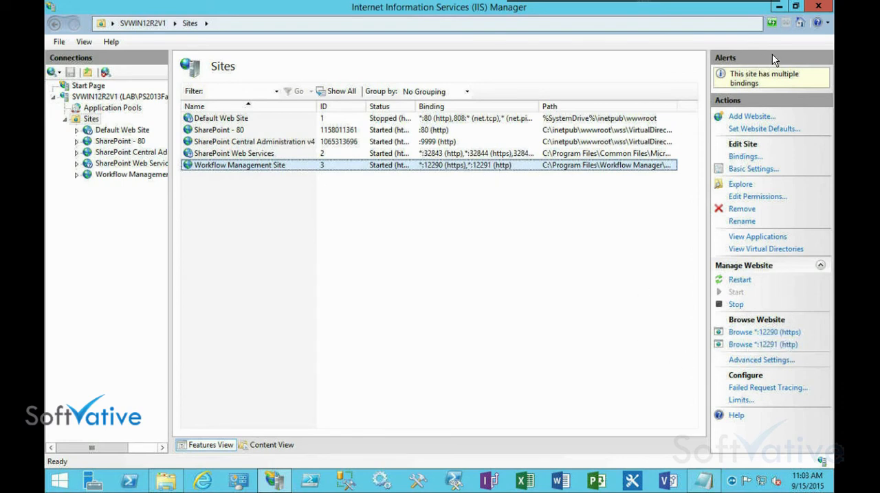
{"action": "left_click", "coordinate": [819, 7]}
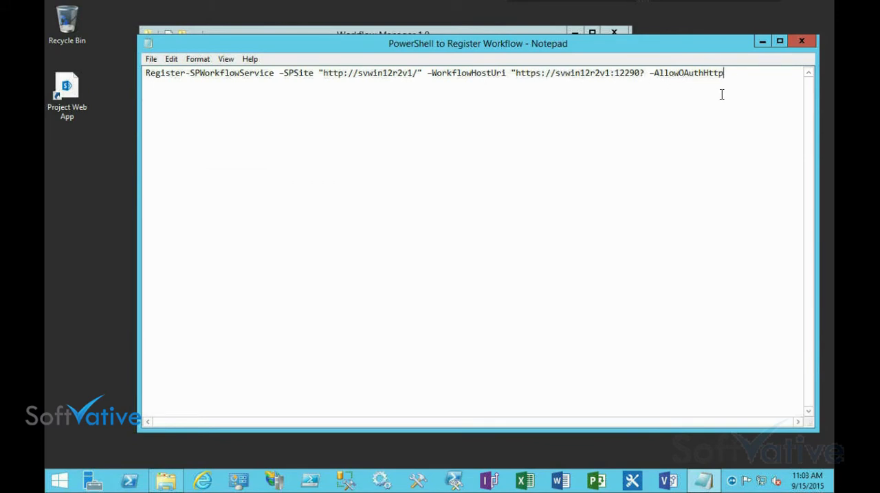
Select the entire Register-SPWorkflowService command in the open note and bring up the launch options of the PowerShell console for running it
{"action": "key", "text": "ctrl+a"}
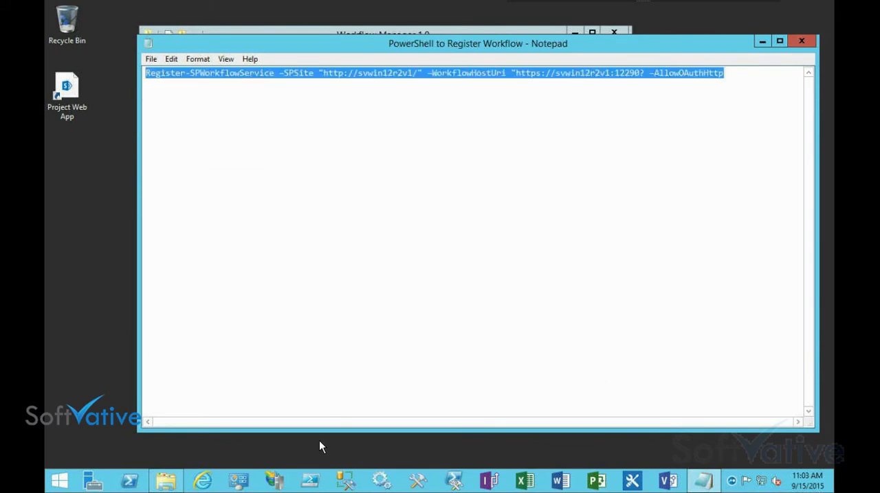
{"action": "right_click", "coordinate": [309, 481]}
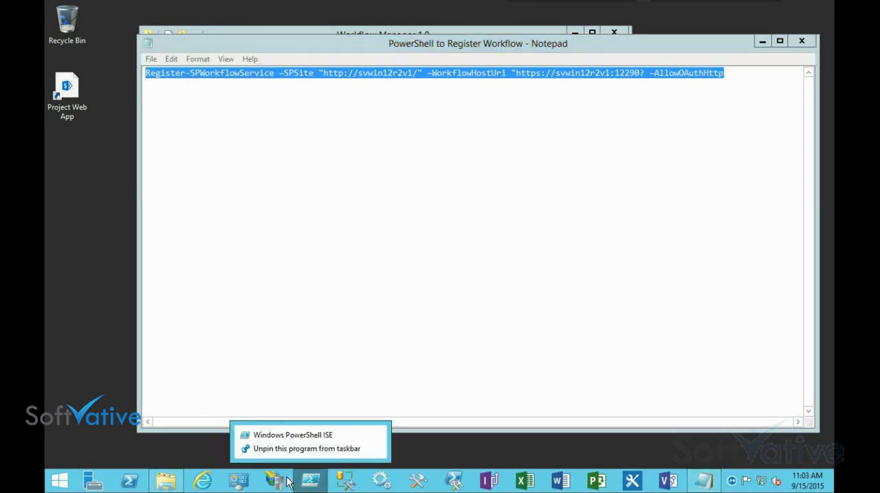
{"action": "right_click", "coordinate": [454, 483]}
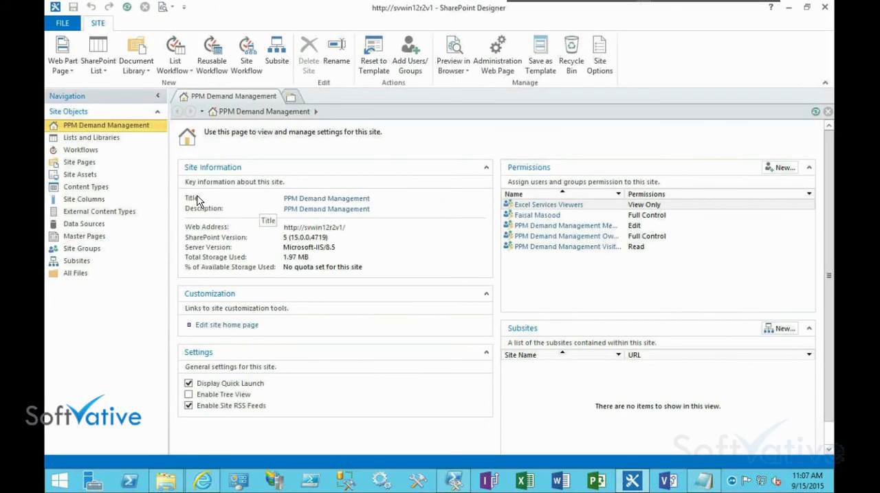
Check which platform types are offered for a new site workflow on the PPM Demand Management site, and cancel its creation
{"action": "left_click", "coordinate": [80, 151]}
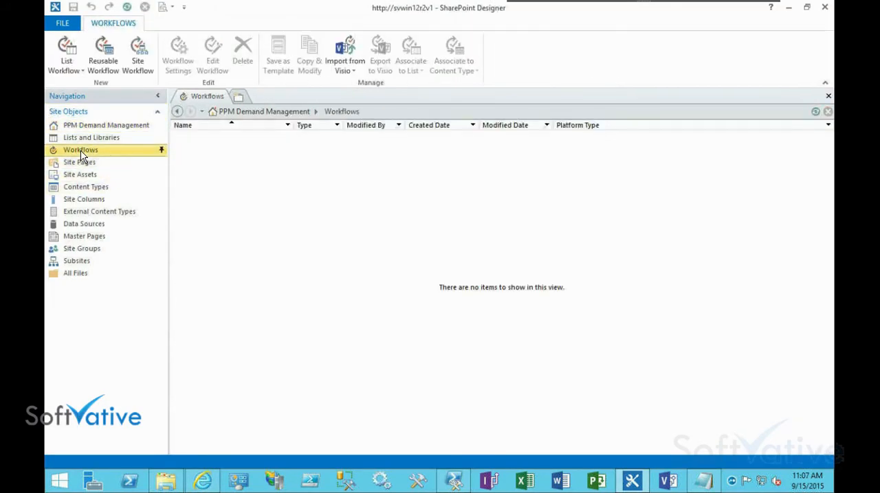
{"action": "left_click", "coordinate": [139, 61]}
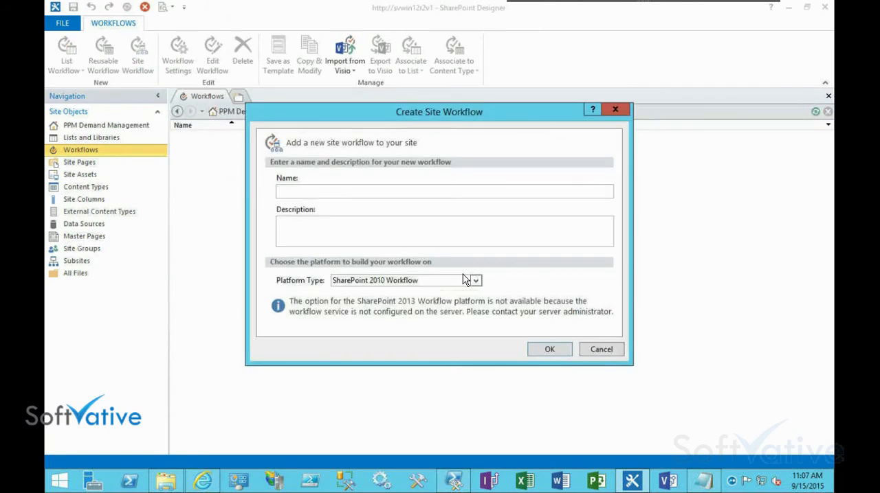
{"action": "left_click", "coordinate": [474, 283]}
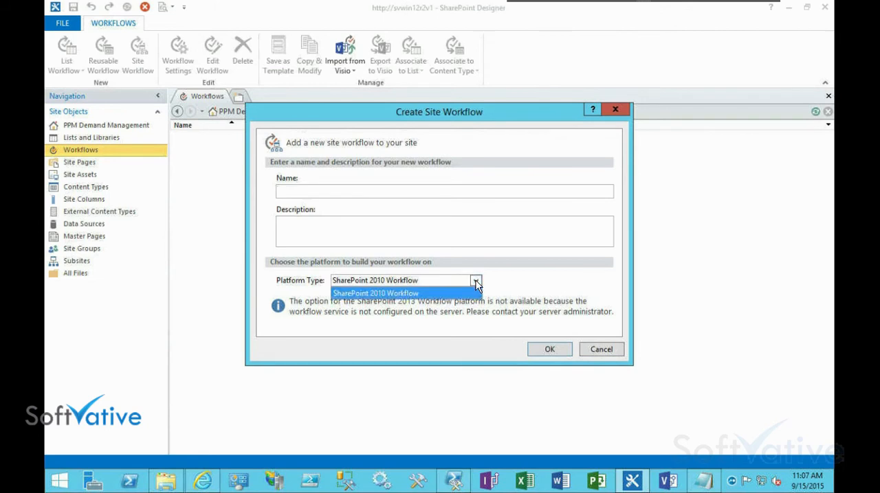
{"action": "left_click", "coordinate": [474, 282]}
{"action": "left_click", "coordinate": [595, 352]}
Close the PPM Demand Management site in SharePoint Designer and minimize the program to return to the browser
{"action": "left_click", "coordinate": [110, 124]}
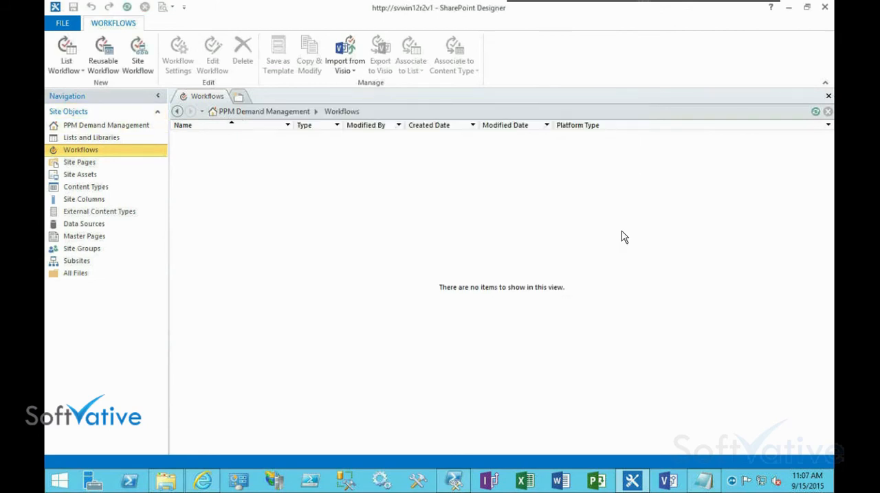
{"action": "left_click", "coordinate": [62, 23]}
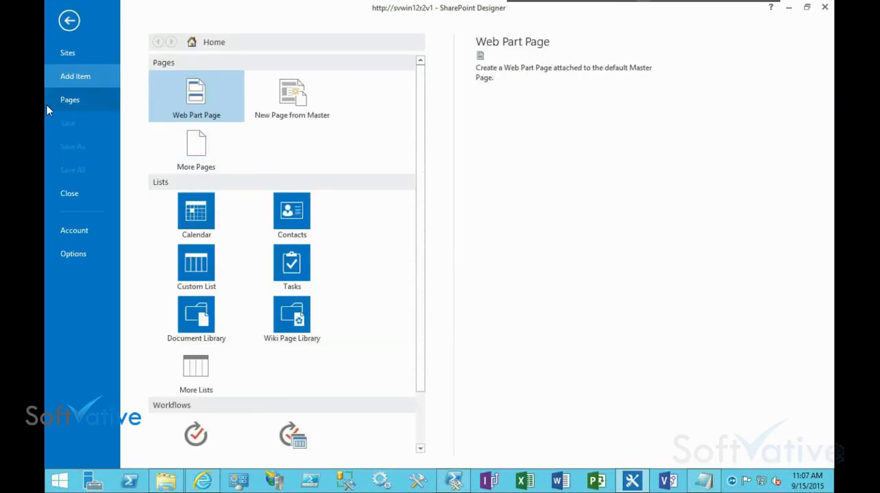
{"action": "left_click", "coordinate": [791, 8]}
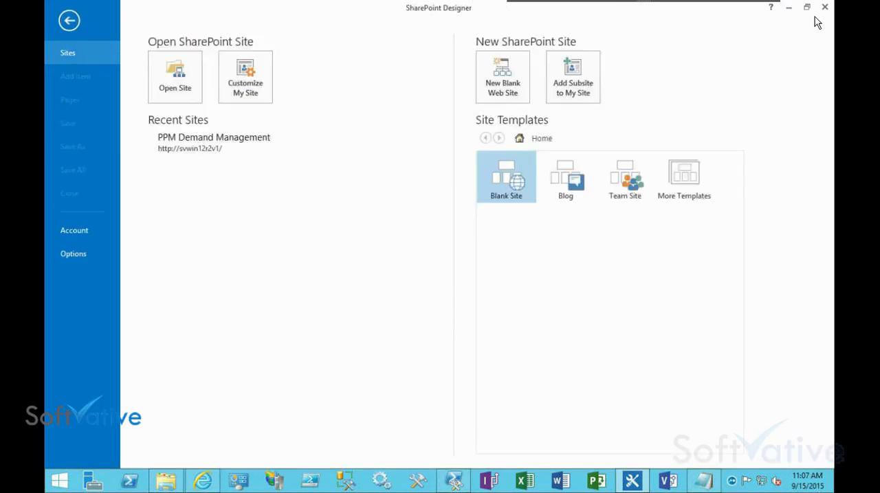
{"action": "left_click", "coordinate": [789, 10]}
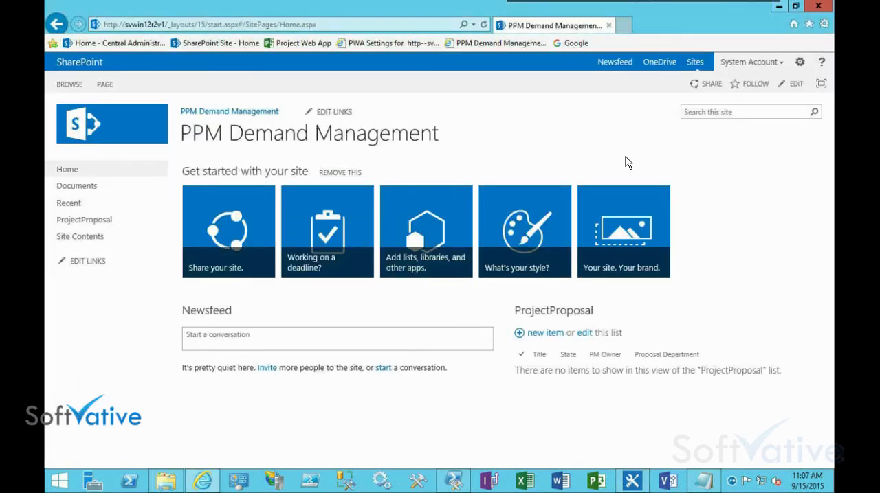
Open Central Administration in a new browser tab and go to the list of managed service applications
{"action": "left_click", "coordinate": [624, 27]}
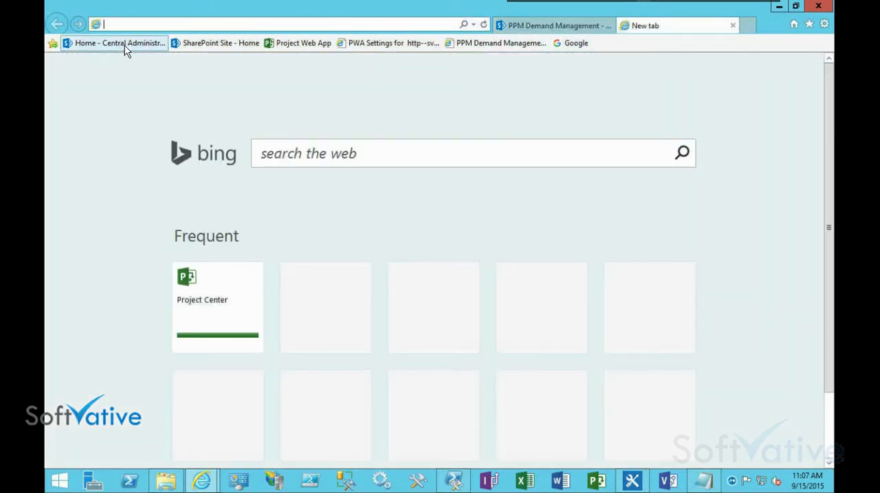
{"action": "left_click", "coordinate": [125, 45]}
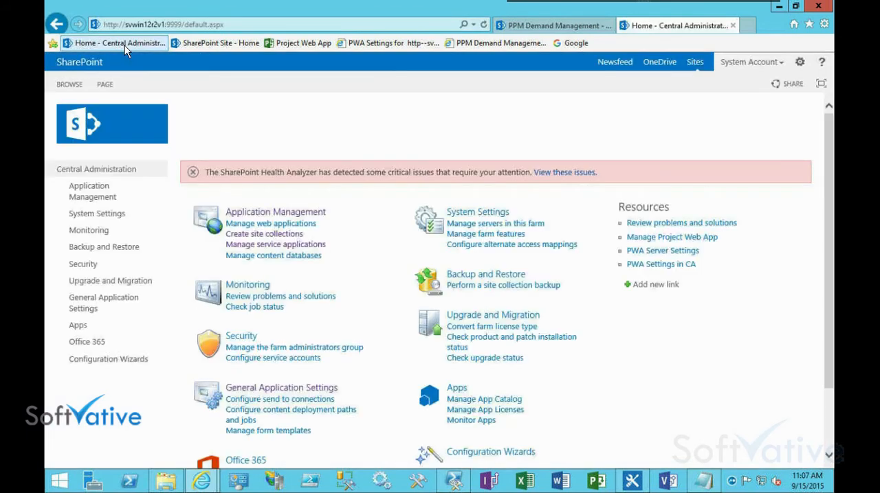
{"action": "left_click", "coordinate": [93, 198]}
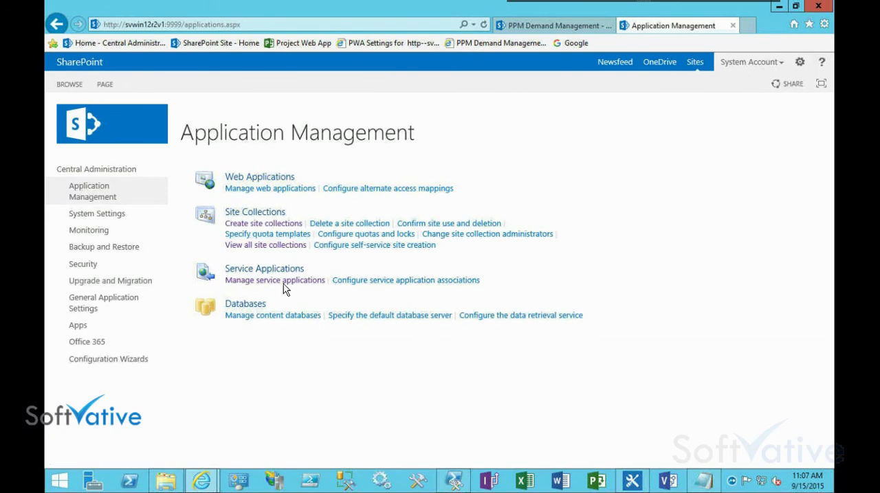
{"action": "left_click", "coordinate": [283, 284]}
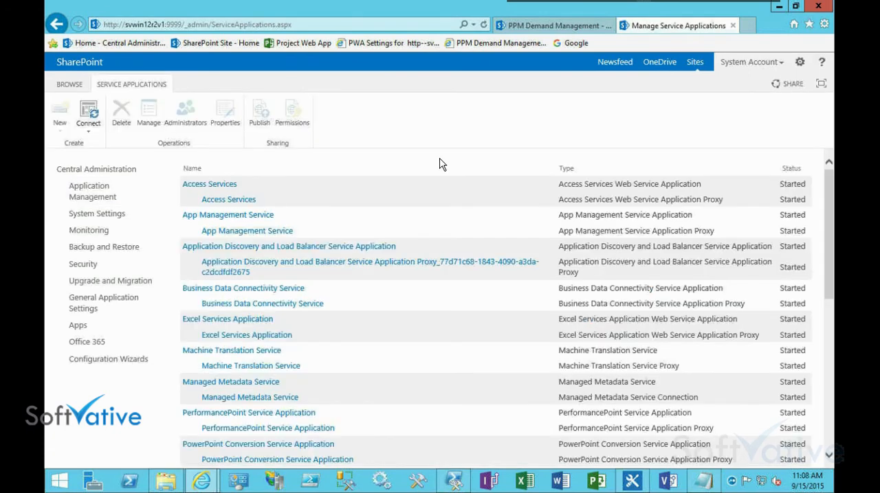
Find the Workflow Service Application in the service application list and open its status page
{"action": "scroll", "coordinate": [440, 164], "scroll_direction": "down", "scroll_amount": 3}
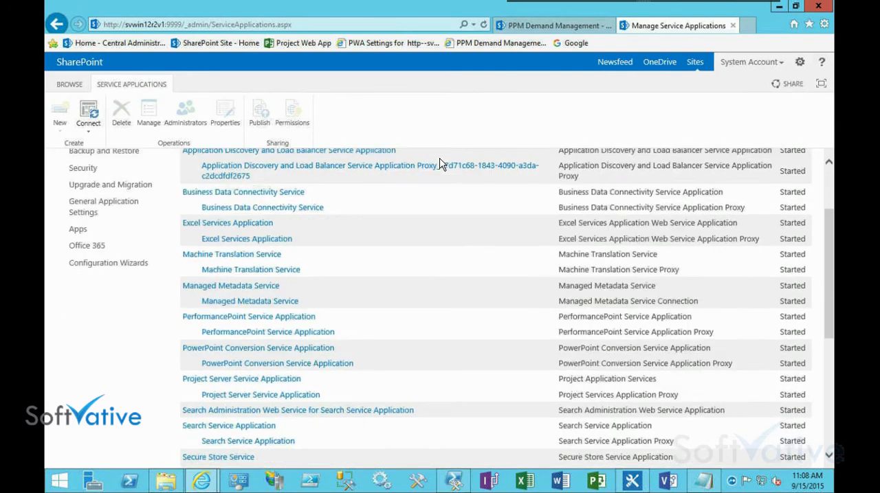
{"action": "scroll", "coordinate": [440, 163], "scroll_direction": "down", "scroll_amount": 3}
{"action": "scroll", "coordinate": [439, 164], "scroll_direction": "down", "scroll_amount": 5}
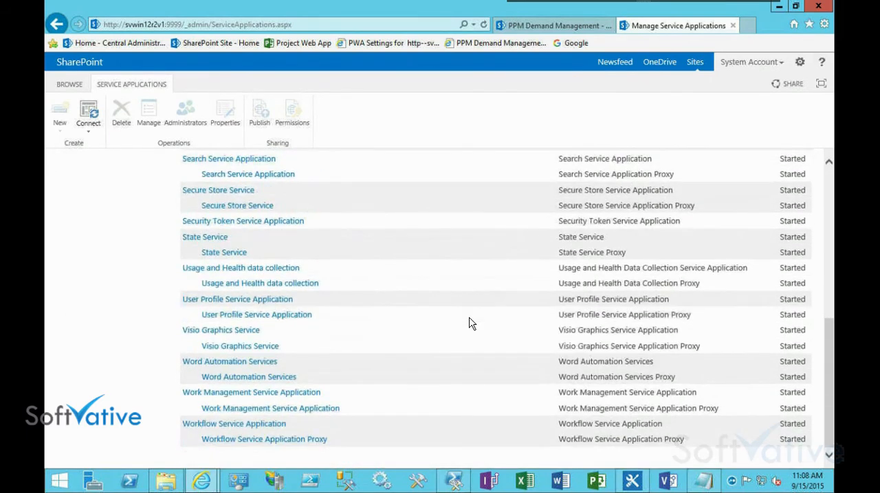
{"action": "double_click", "coordinate": [249, 396]}
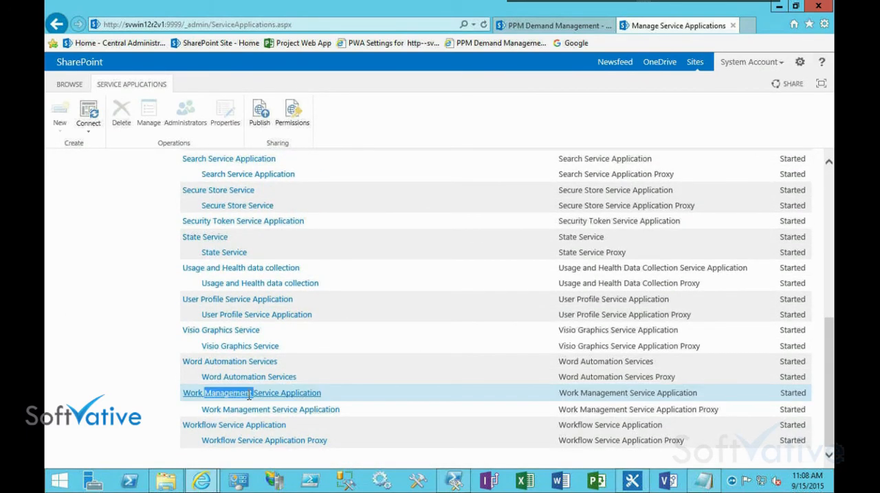
{"action": "left_click", "coordinate": [220, 430]}
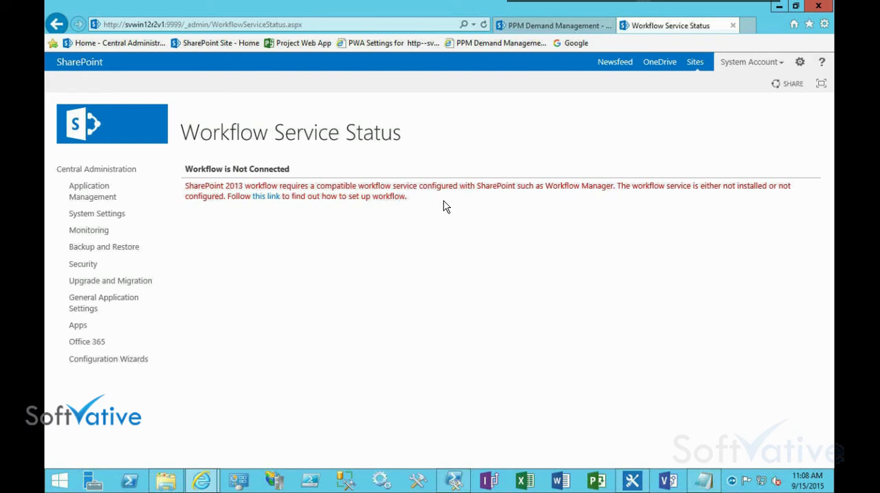
Open the linked article on setting up workflow from the status page and skim through its sections
{"action": "left_click", "coordinate": [267, 198]}
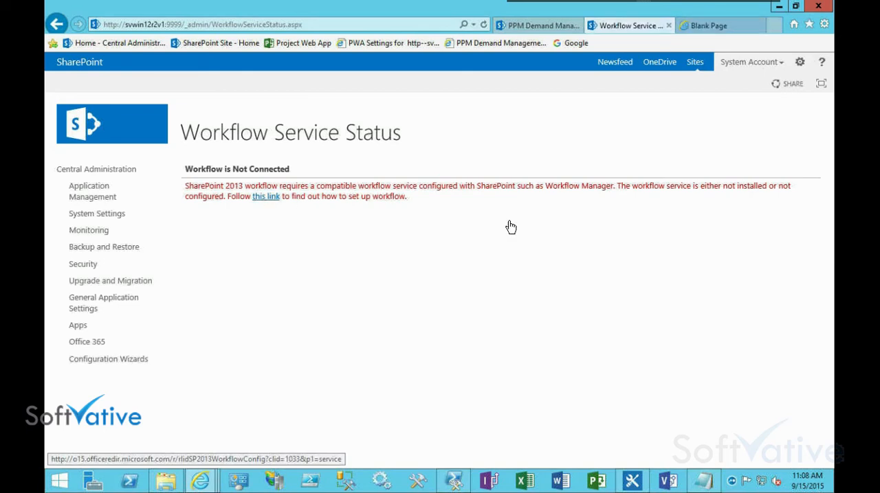
{"action": "left_click", "coordinate": [706, 29]}
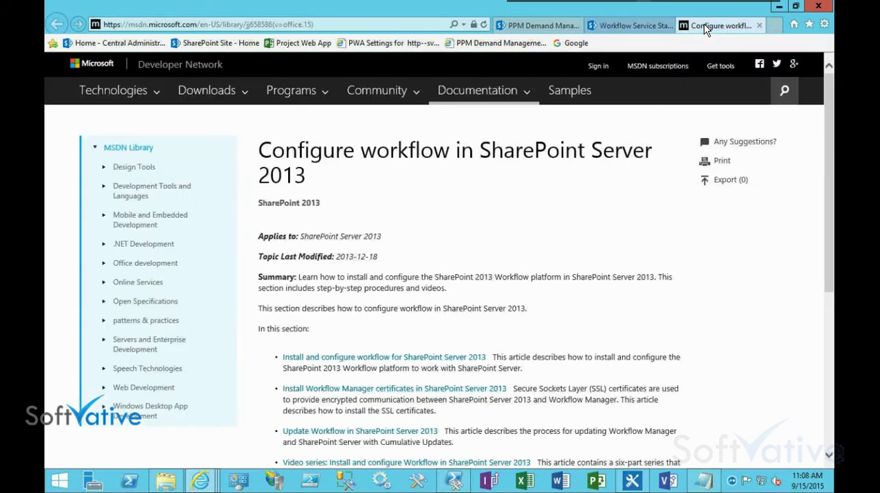
{"action": "scroll", "coordinate": [719, 241], "scroll_direction": "down", "scroll_amount": 5}
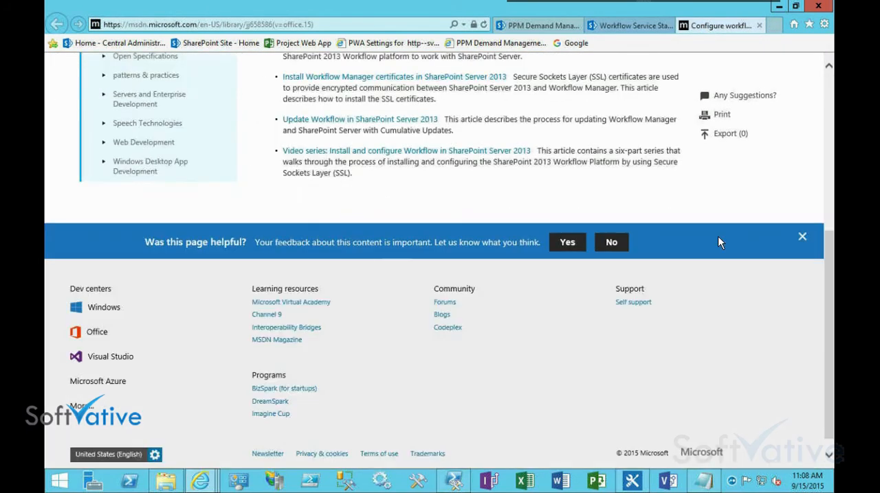
Close the workflow configuration article and return to the Central Administration home page
{"action": "scroll", "coordinate": [717, 242], "scroll_direction": "up", "scroll_amount": 5}
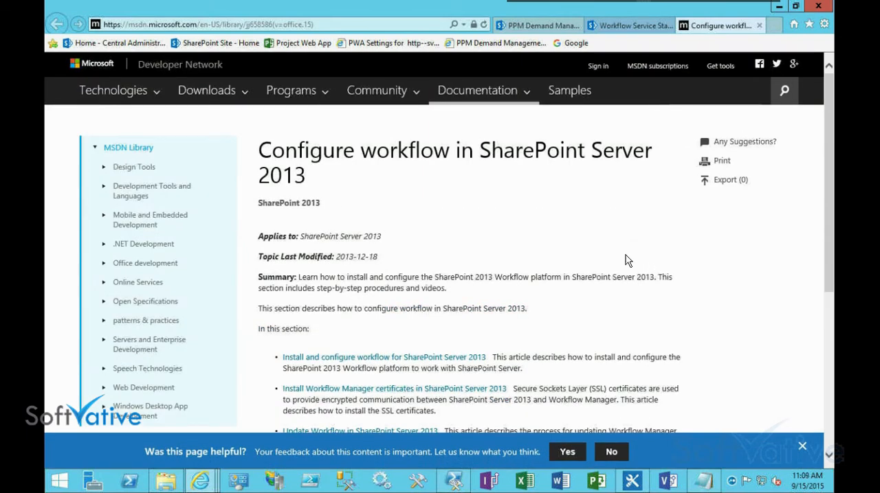
{"action": "key", "text": "ctrl+d"}
{"action": "left_click", "coordinate": [492, 280]}
{"action": "left_click", "coordinate": [759, 26]}
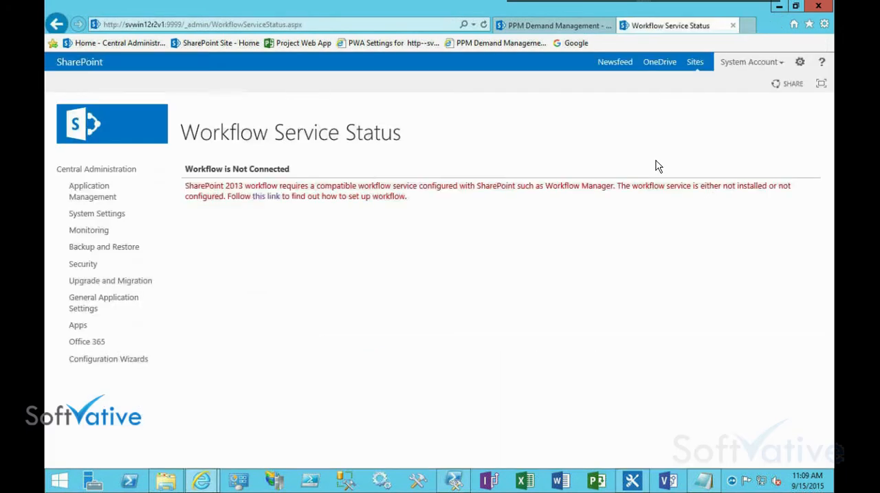
{"action": "left_click", "coordinate": [94, 174]}
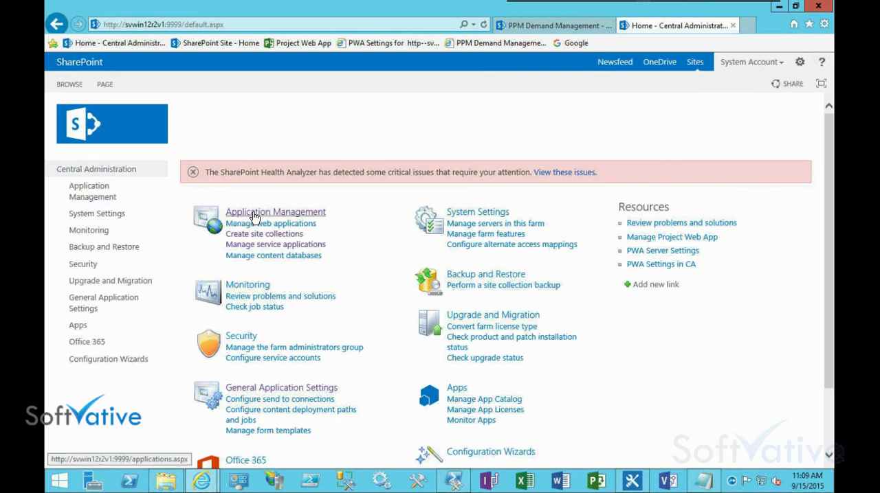
Review the service application associations of the SharePoint - 80 web application, close them and return to Application Management
{"action": "left_click", "coordinate": [255, 215]}
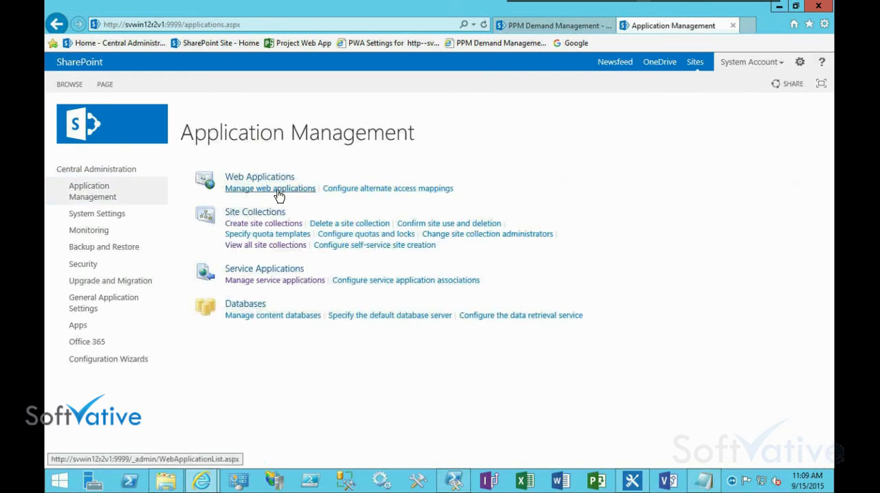
{"action": "left_click", "coordinate": [277, 192]}
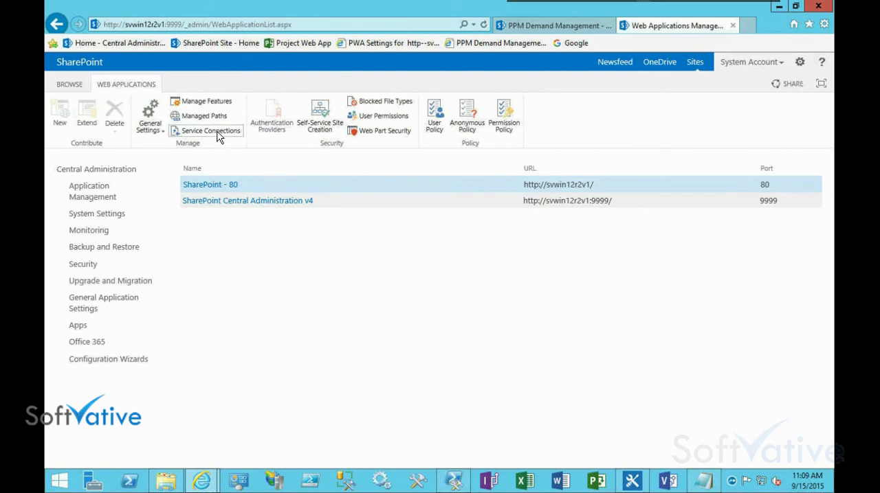
{"action": "left_click", "coordinate": [216, 132]}
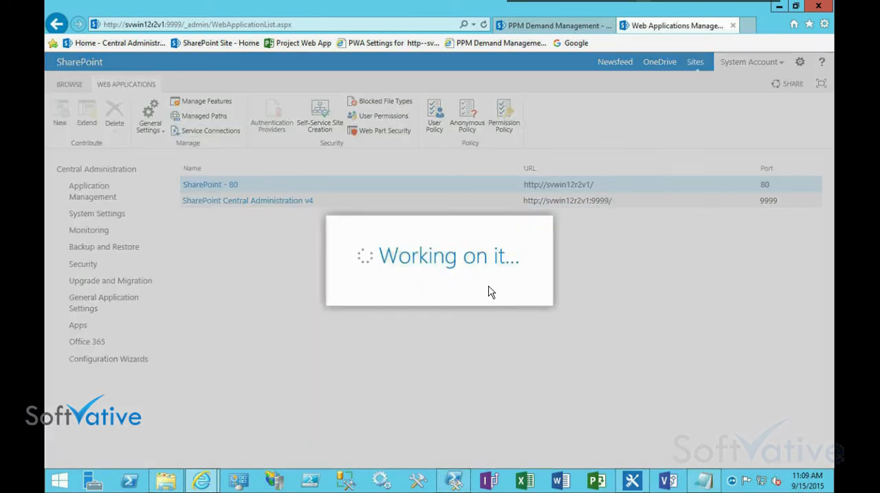
{"action": "scroll", "coordinate": [489, 290], "scroll_direction": "down", "scroll_amount": 3}
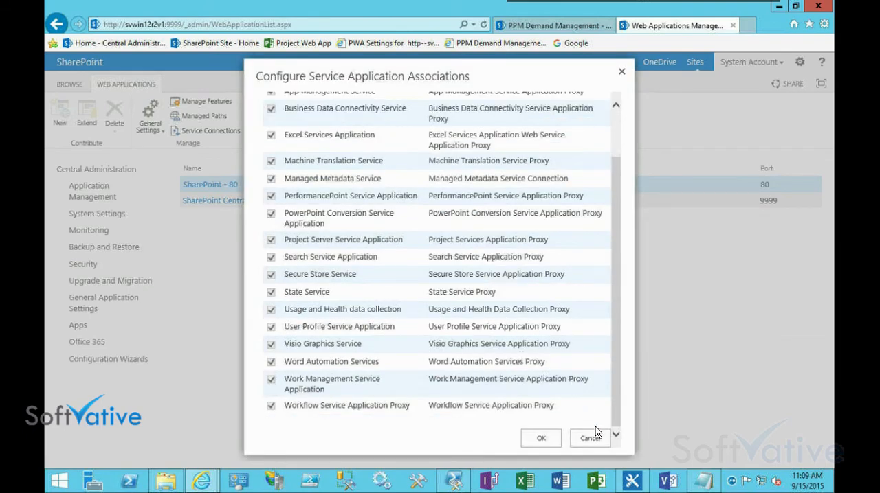
{"action": "left_click_drag", "start_coordinate": [616, 393], "coordinate": [613, 191]}
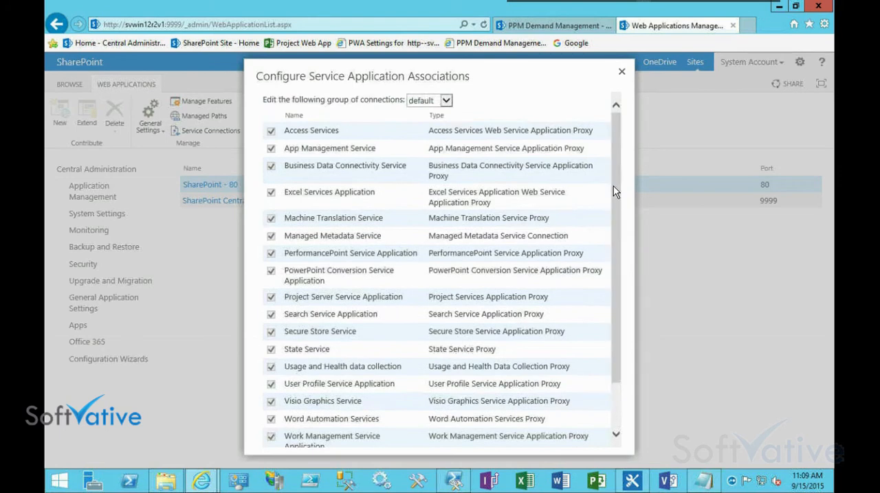
{"action": "left_click", "coordinate": [621, 76]}
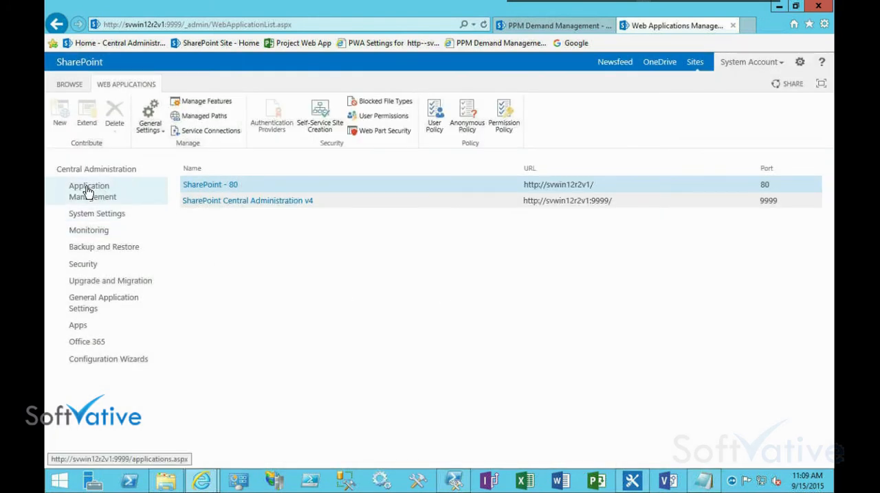
{"action": "left_click", "coordinate": [88, 191]}
{"action": "key", "text": "alt+Tab"}
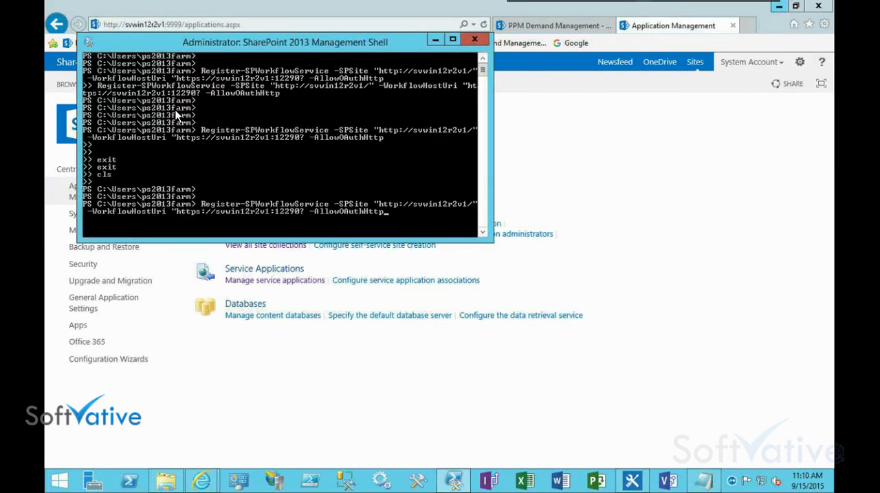
{"action": "key", "text": "BackSpace"}
{"action": "key", "text": "BackSpace"}
{"action": "key", "text": "BackSpace"}
{"action": "key", "text": "BackSpace"}
{"action": "key", "text": "BackSpace"}
{"action": "key", "text": "BackSpace"}
{"action": "key", "text": "BackSpace"}
{"action": "key", "text": "BackSpace"}
{"action": "key", "text": "BackSpace"}
{"action": "key", "text": "BackSpace"}
{"action": "key", "text": "BackSpace"}
{"action": "key", "text": "BackSpace"}
{"action": "key", "text": "BackSpace"}
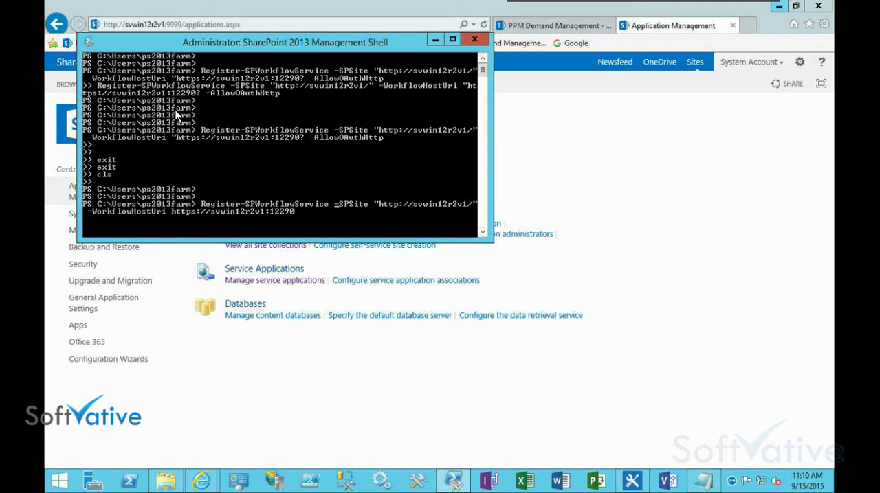
{"action": "key", "text": "BackSpace"}
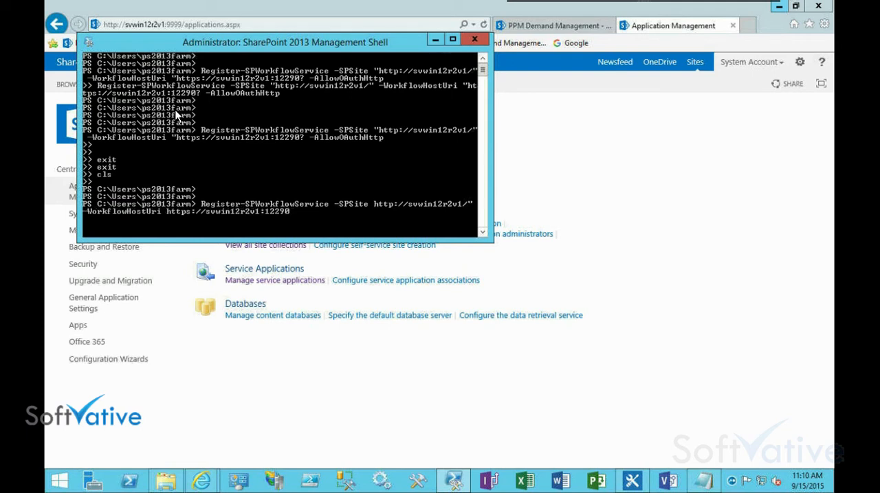
{"action": "key", "text": "BackSpace"}
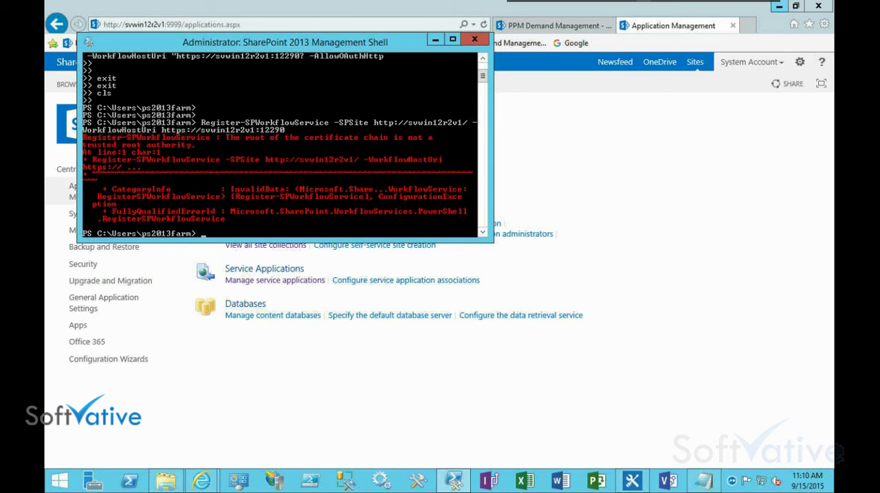
Minimize the browser and enlarge the SharePoint 2013 Management Shell window in height
{"action": "left_click", "coordinate": [314, 386]}
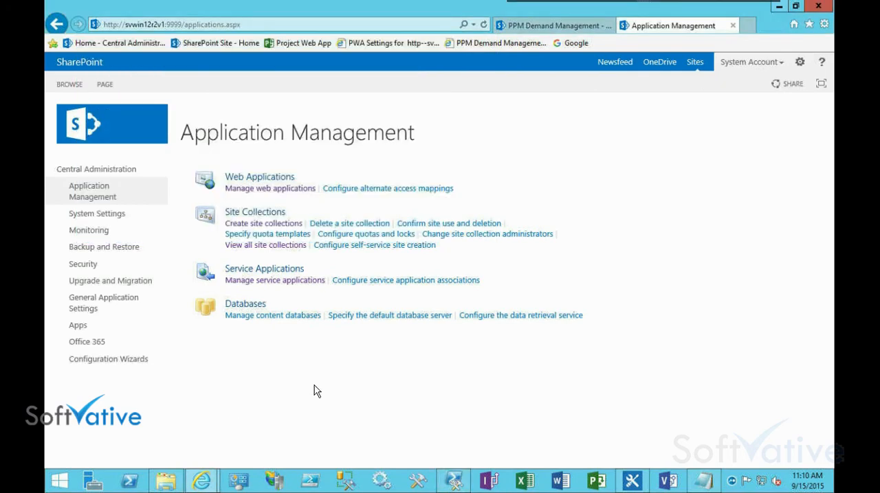
{"action": "left_click", "coordinate": [778, 8]}
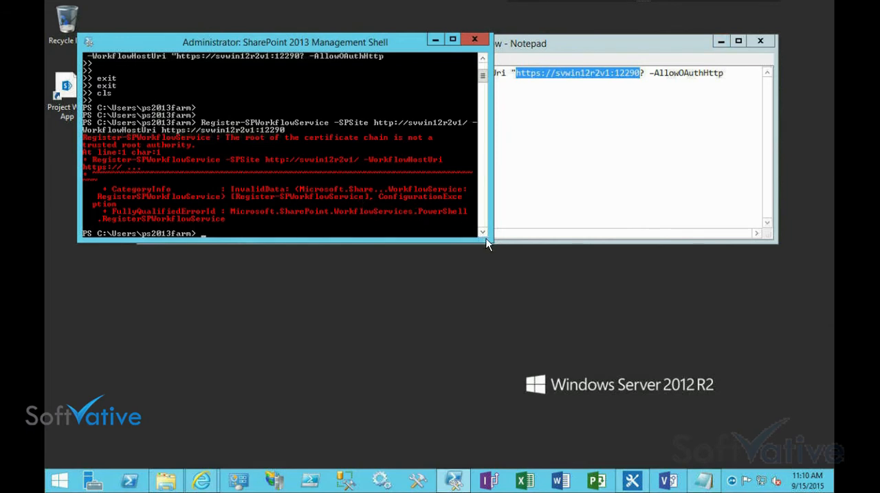
{"action": "left_click_drag", "start_coordinate": [491, 242], "coordinate": [492, 346]}
Switch to IIS Manager and open the site bindings of the Workflow Management Site
{"action": "left_click", "coordinate": [274, 481]}
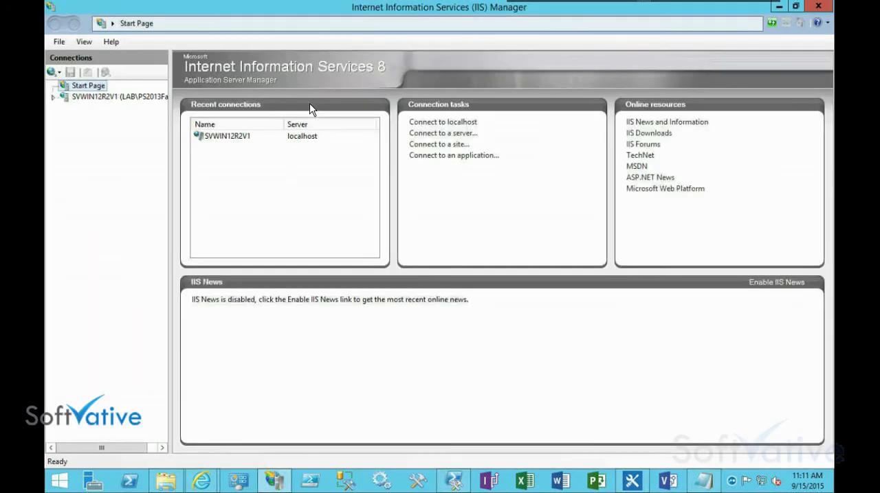
{"action": "left_click", "coordinate": [54, 97]}
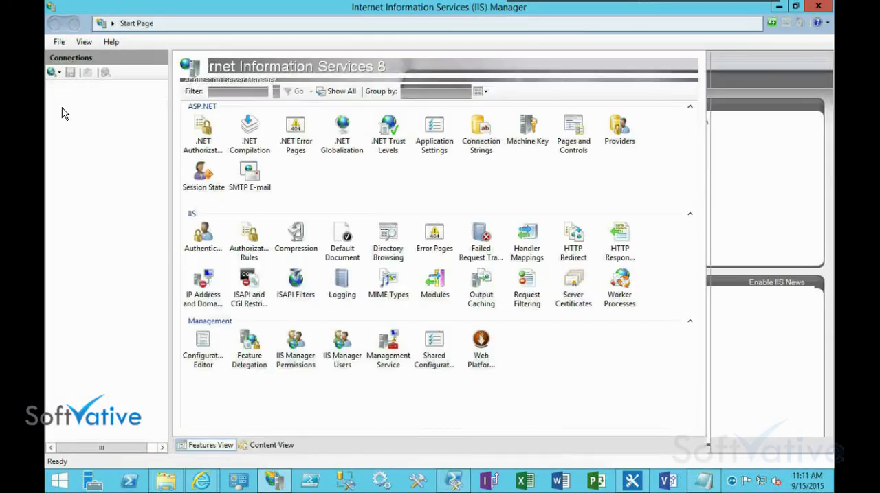
{"action": "left_click", "coordinate": [64, 119]}
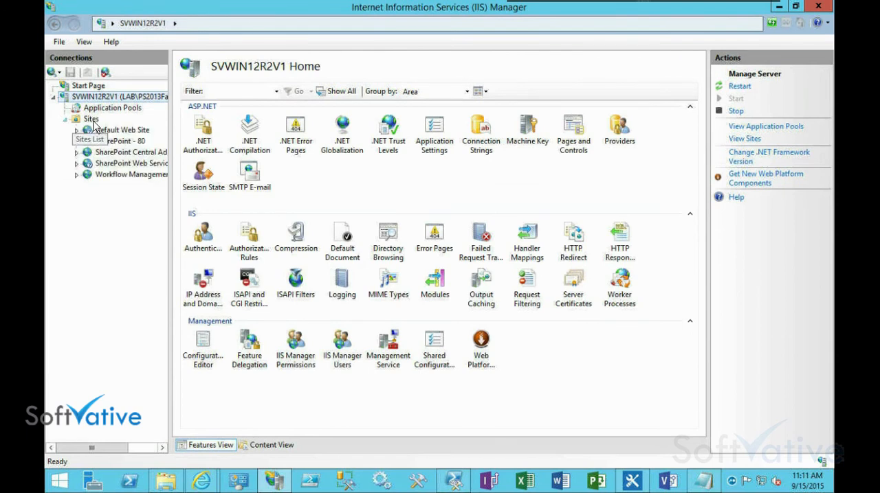
{"action": "left_click", "coordinate": [90, 120]}
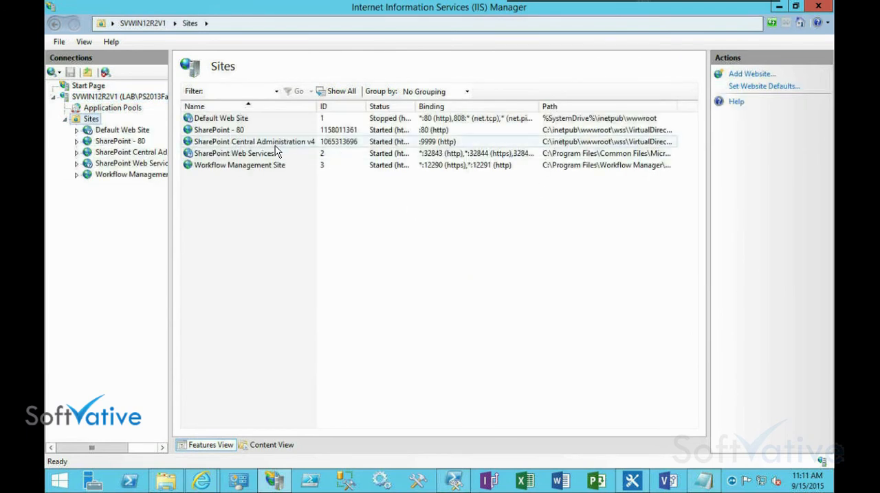
{"action": "left_click", "coordinate": [252, 157]}
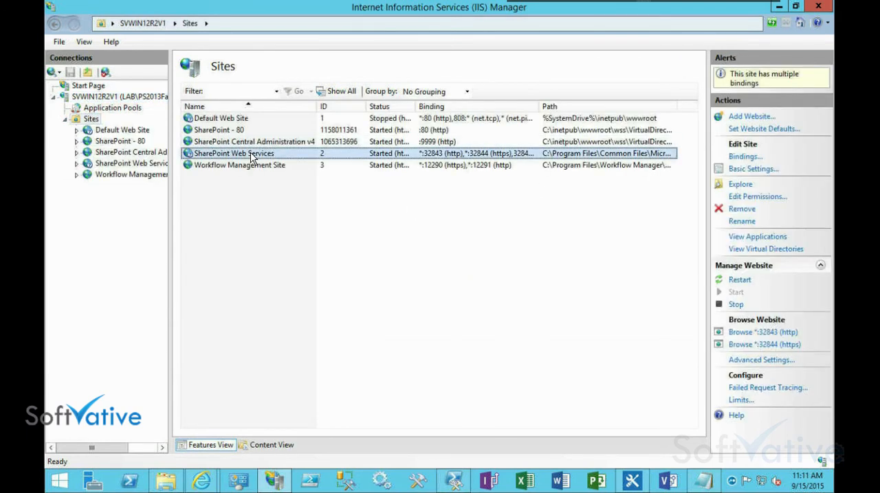
{"action": "left_click", "coordinate": [236, 167]}
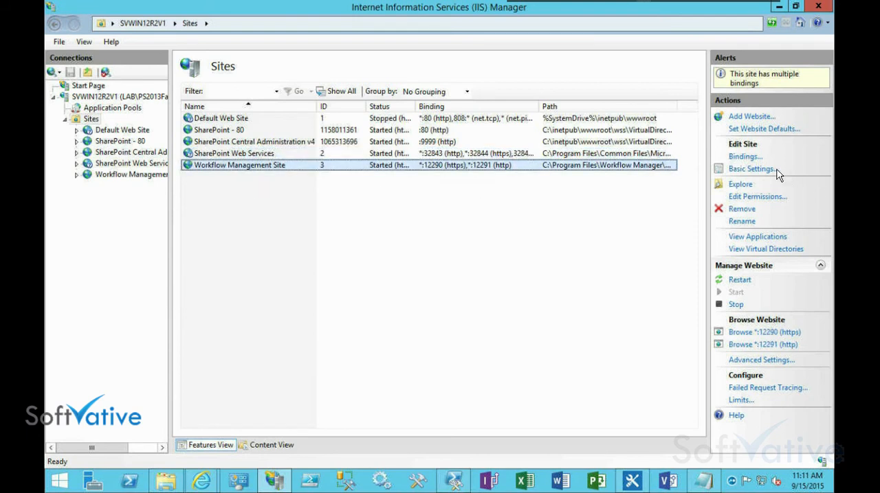
{"action": "left_click", "coordinate": [745, 157]}
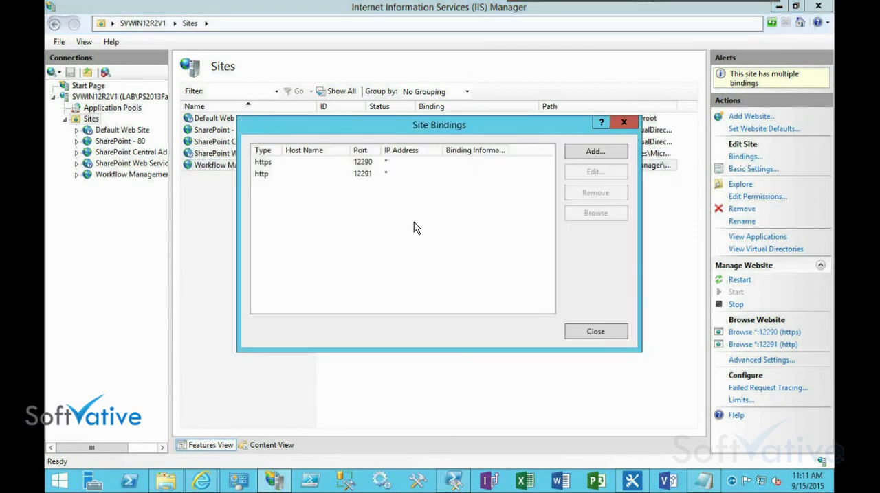
Open the https binding on port 12290 and examine its SSL certificate's general information, details and certification path
{"action": "left_click", "coordinate": [303, 163]}
{"action": "left_click", "coordinate": [606, 174]}
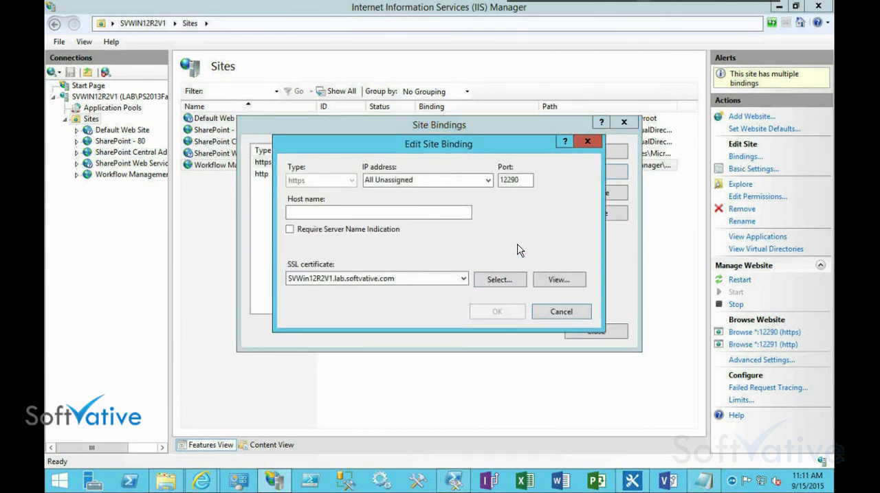
{"action": "left_click", "coordinate": [559, 280]}
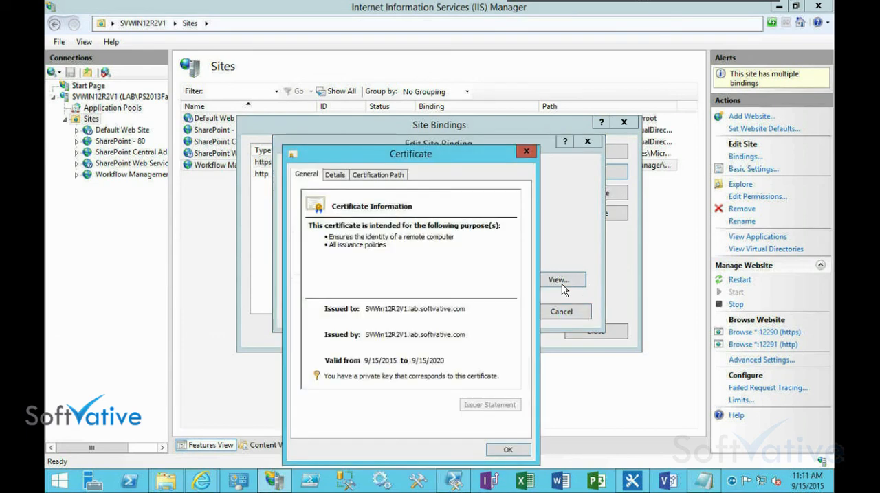
{"action": "left_click", "coordinate": [337, 176]}
{"action": "left_click", "coordinate": [380, 176]}
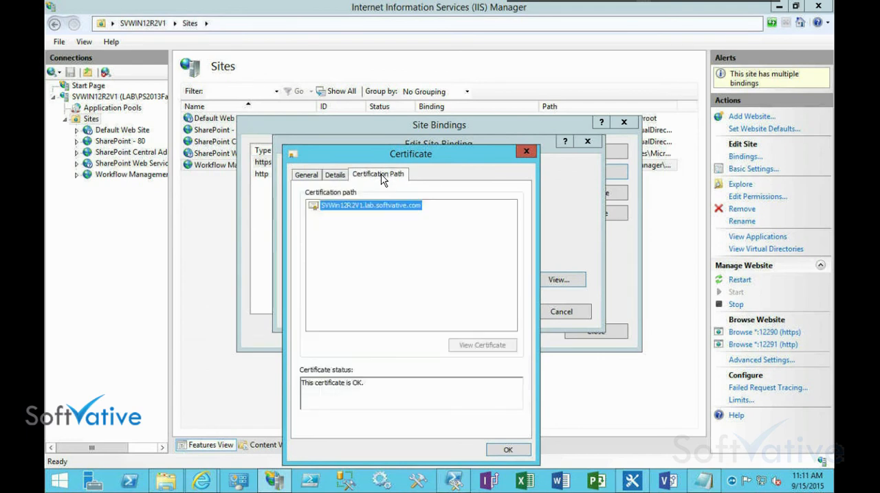
{"action": "left_click", "coordinate": [333, 177]}
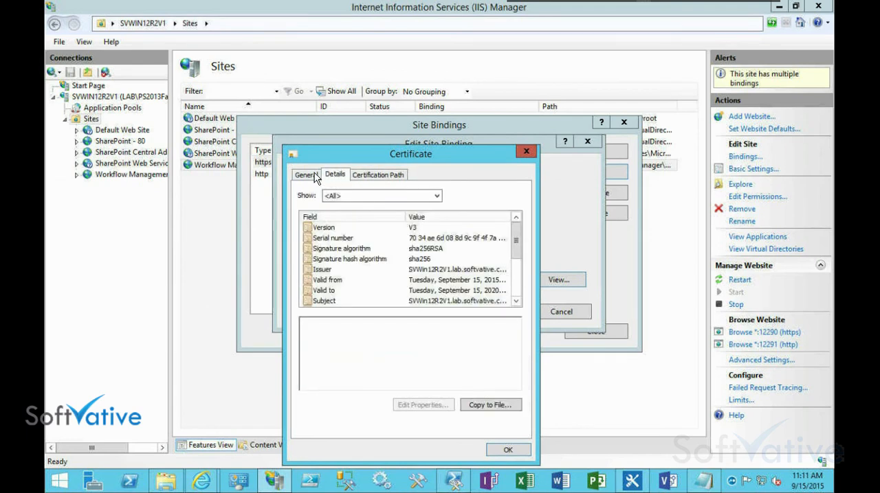
{"action": "left_click", "coordinate": [300, 176]}
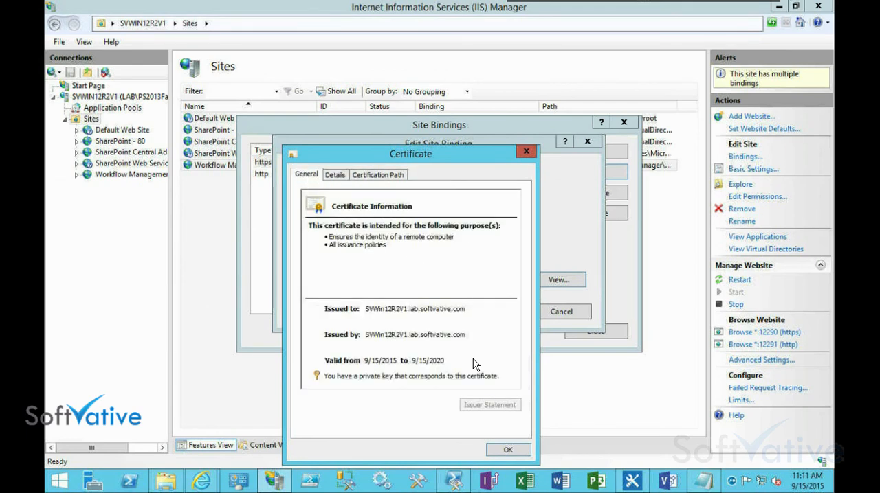
{"action": "left_click", "coordinate": [510, 450]}
Check which SSL certificates are available for the https binding and leave the binding without changes
{"action": "left_click", "coordinate": [464, 279]}
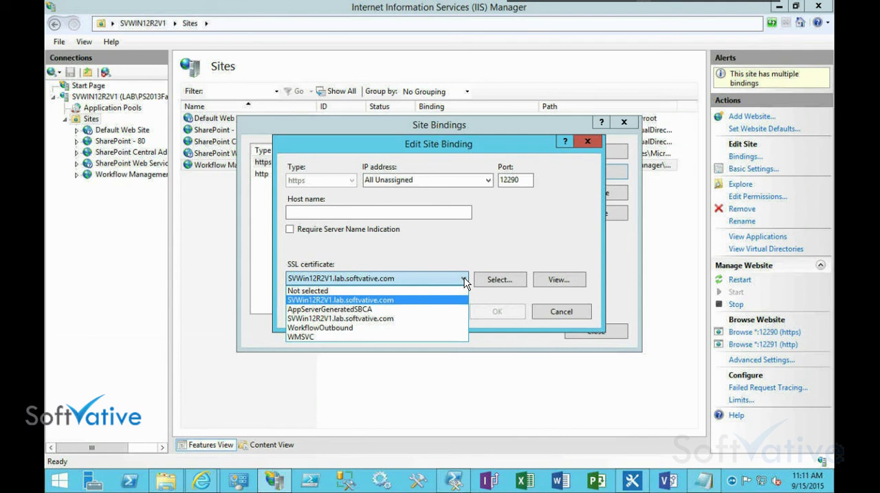
{"action": "left_click", "coordinate": [558, 251]}
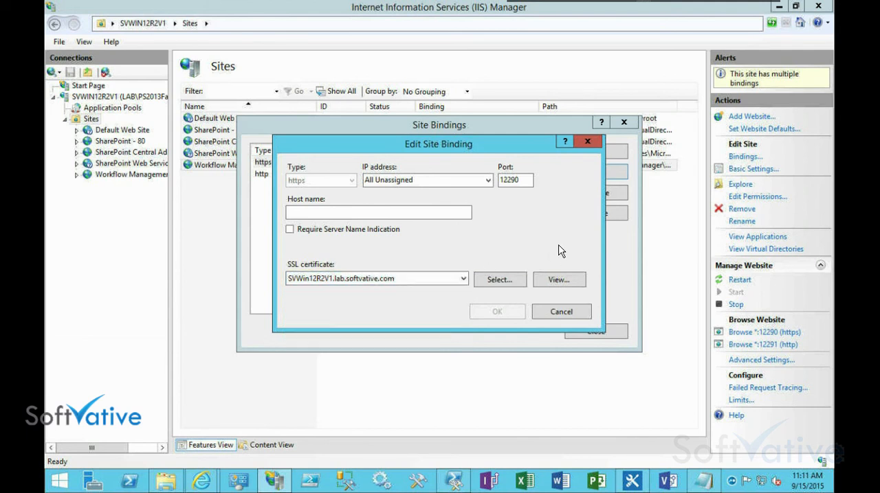
{"action": "left_click", "coordinate": [551, 307]}
Check the settings of the http binding on port 12291, cancel the edit and close the site bindings
{"action": "left_click", "coordinate": [375, 175]}
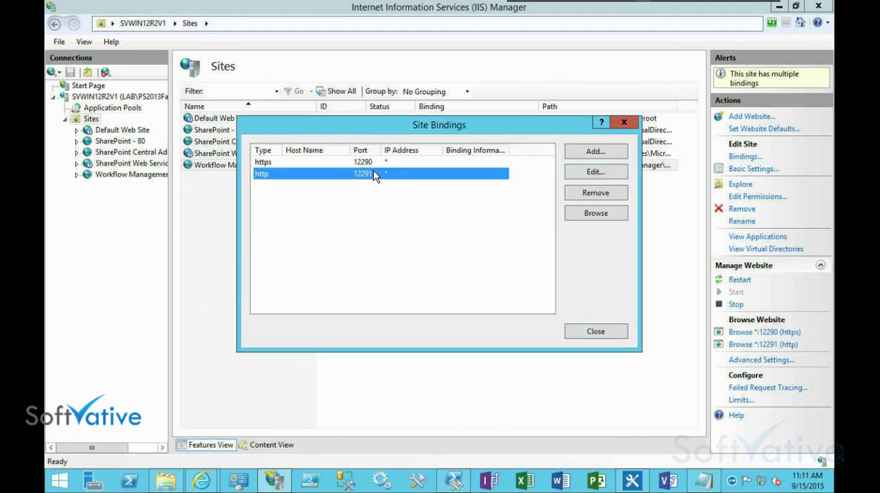
{"action": "left_click", "coordinate": [595, 172]}
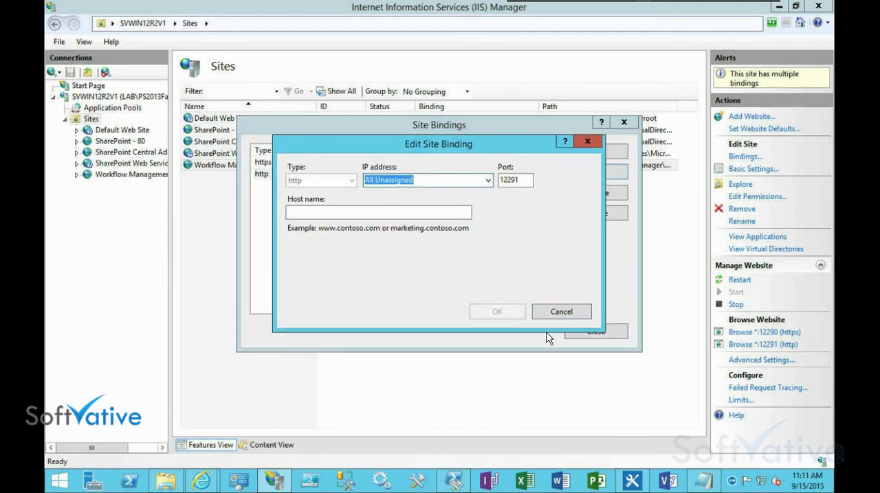
{"action": "left_click", "coordinate": [562, 312]}
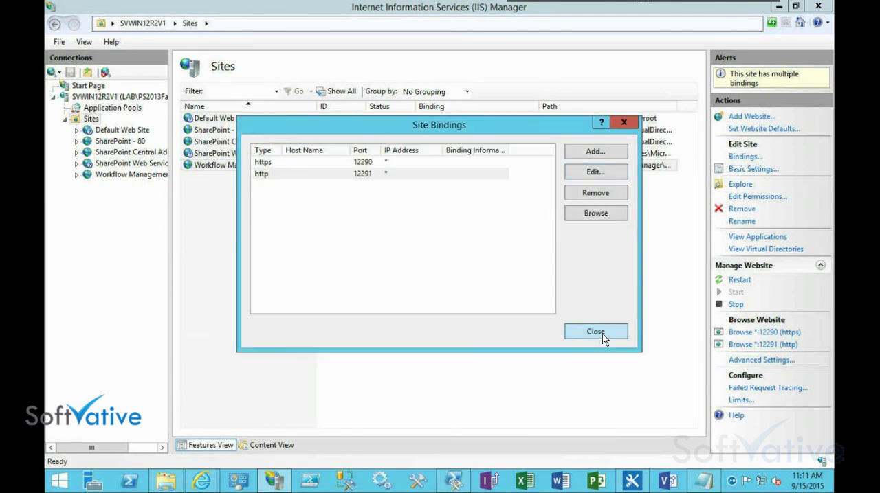
{"action": "left_click", "coordinate": [597, 336]}
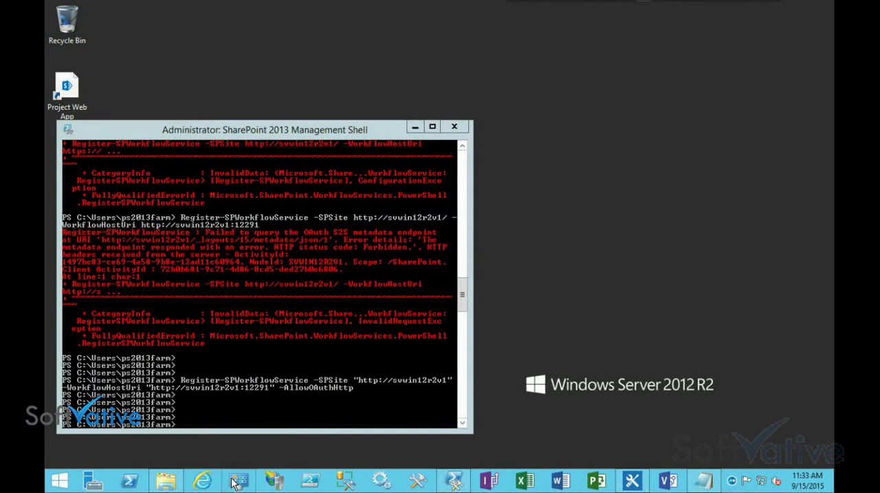
Switch to the Notepad notes and review the TechNet reference and the Register-SPWorkflowService commands for HTTP and HTTPS
{"action": "left_click", "coordinate": [699, 484]}
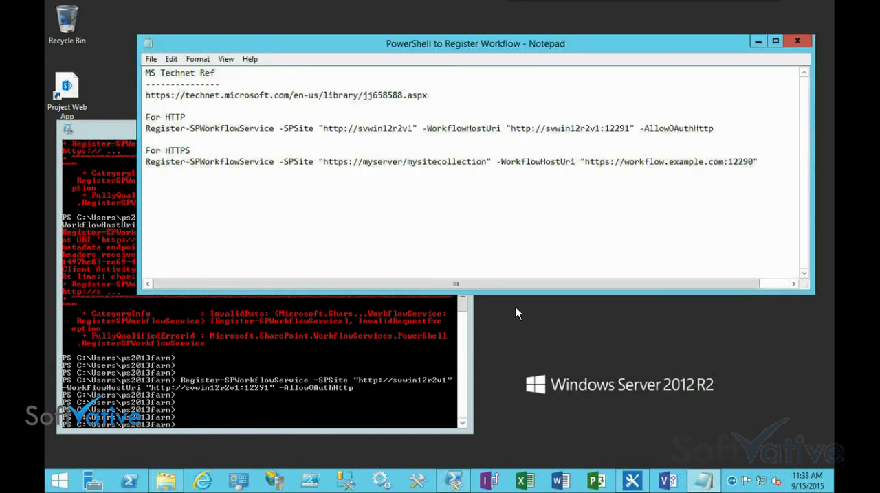
{"action": "left_click_drag", "start_coordinate": [426, 95], "coordinate": [139, 95]}
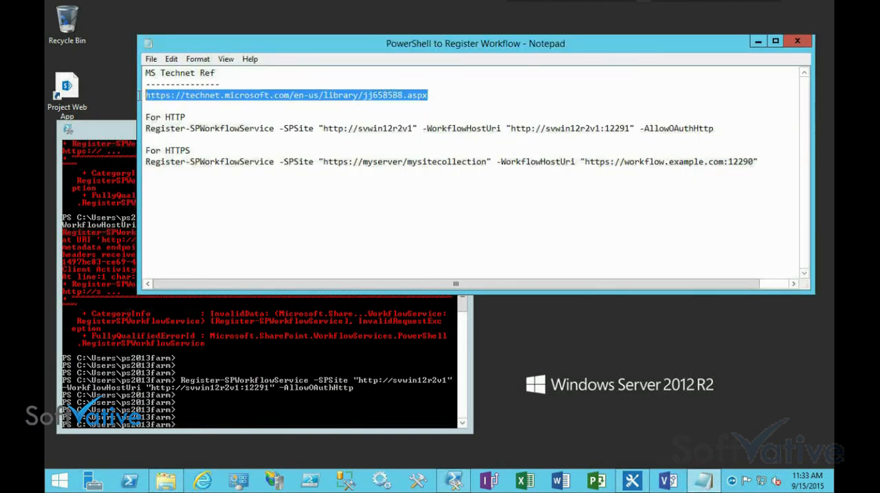
{"action": "left_click", "coordinate": [151, 129]}
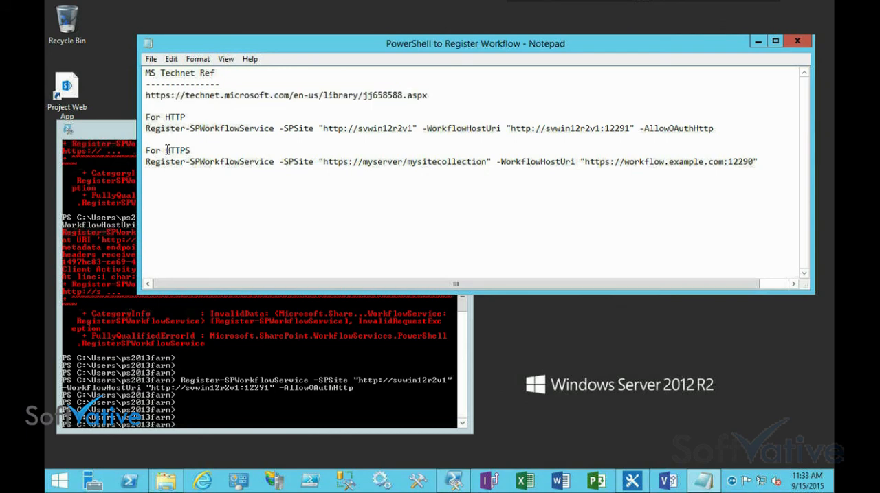
{"action": "double_click", "coordinate": [167, 149]}
{"action": "left_click", "coordinate": [250, 129]}
{"action": "left_click_drag", "start_coordinate": [713, 128], "coordinate": [135, 128]}
Return to the SharePoint 2013 Management Shell, and minimize both it and the Notepad notes
{"action": "left_click", "coordinate": [108, 141]}
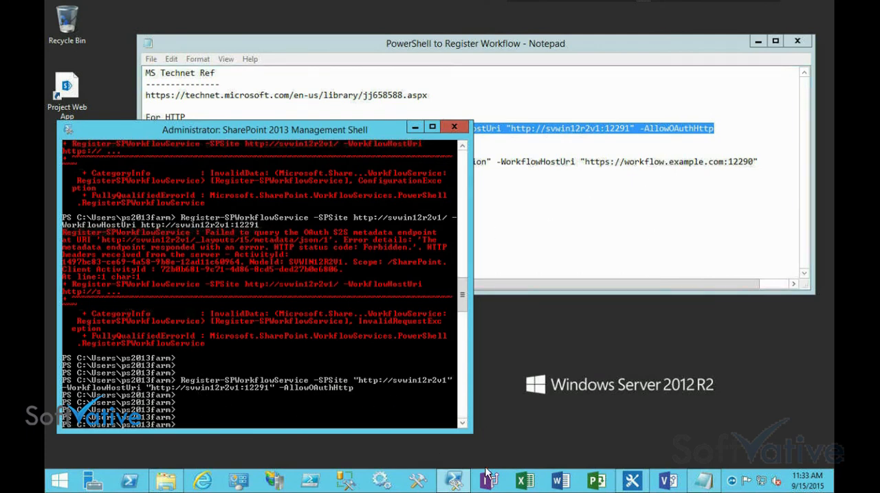
{"action": "left_click", "coordinate": [454, 481]}
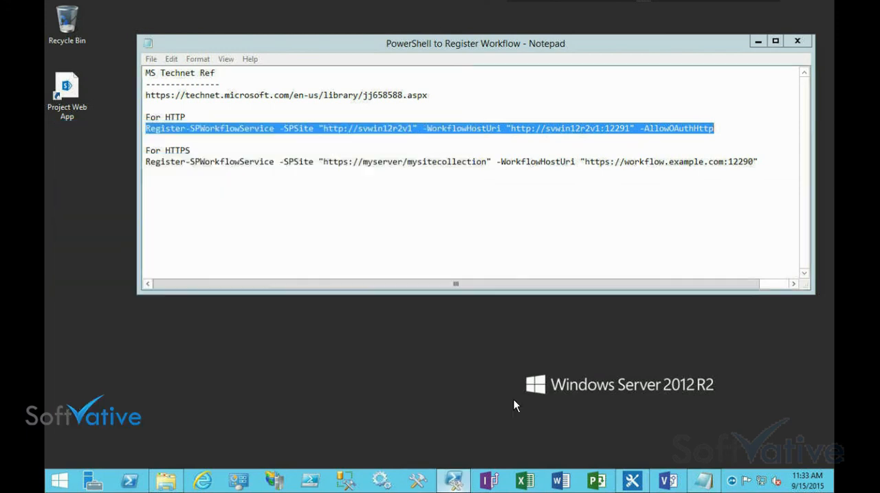
{"action": "left_click", "coordinate": [757, 42]}
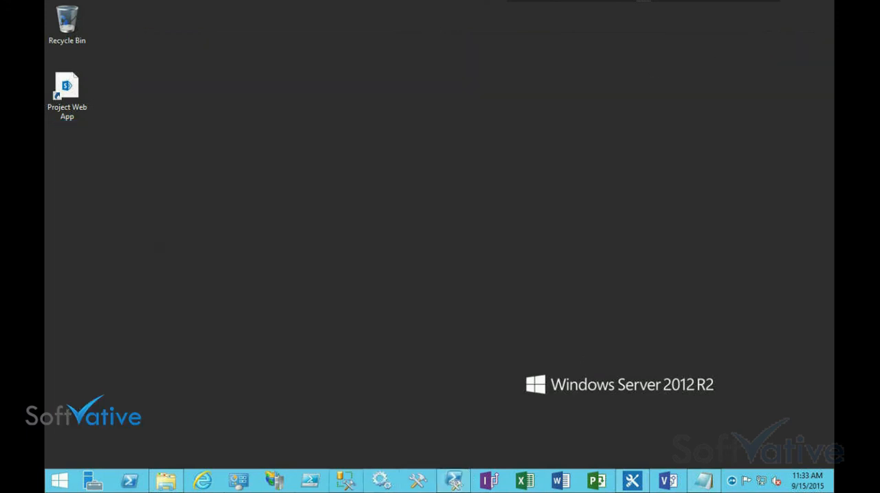
In Internet Explorer, check the Workflow Service Application's status from Central Administration's service applications list, and close that page
{"action": "left_click", "coordinate": [202, 481]}
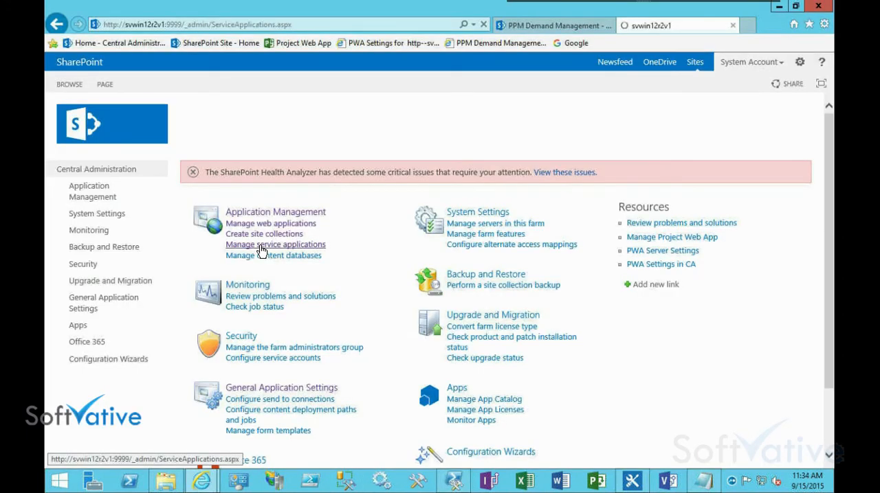
{"action": "scroll", "coordinate": [291, 294], "scroll_direction": "down", "scroll_amount": 6}
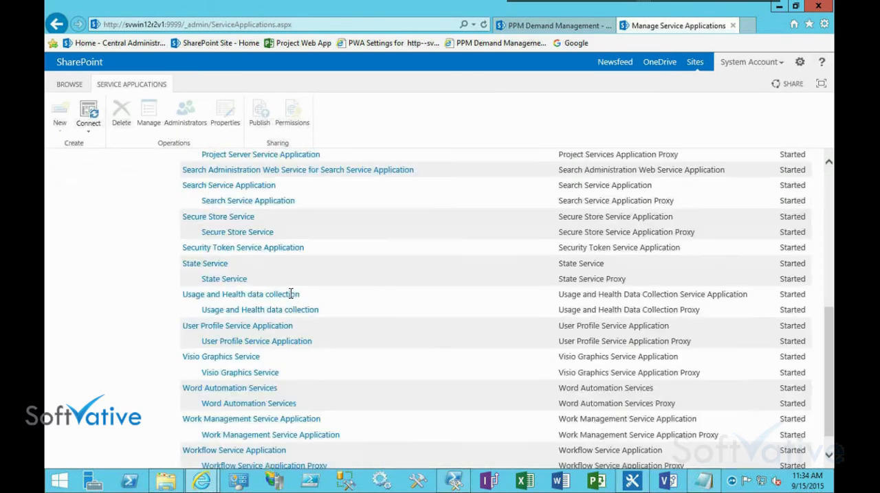
{"action": "left_click", "coordinate": [342, 392]}
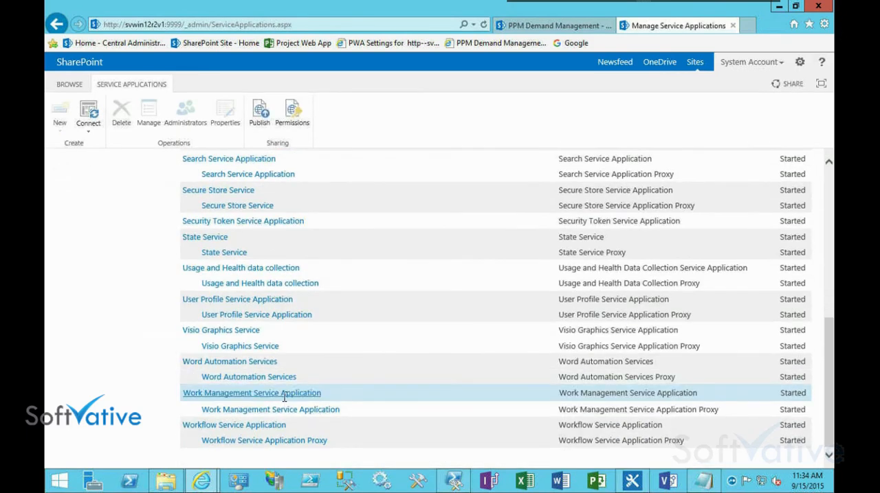
{"action": "left_click", "coordinate": [230, 426]}
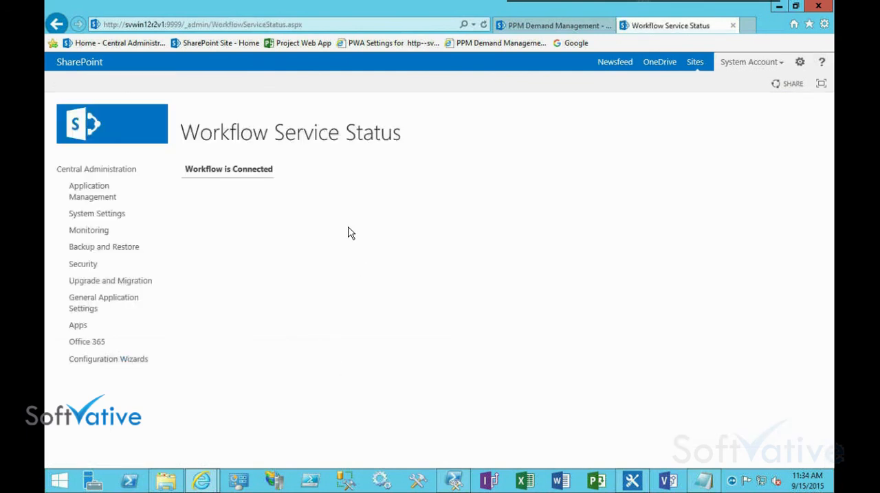
{"action": "left_click_drag", "start_coordinate": [209, 172], "coordinate": [261, 181]}
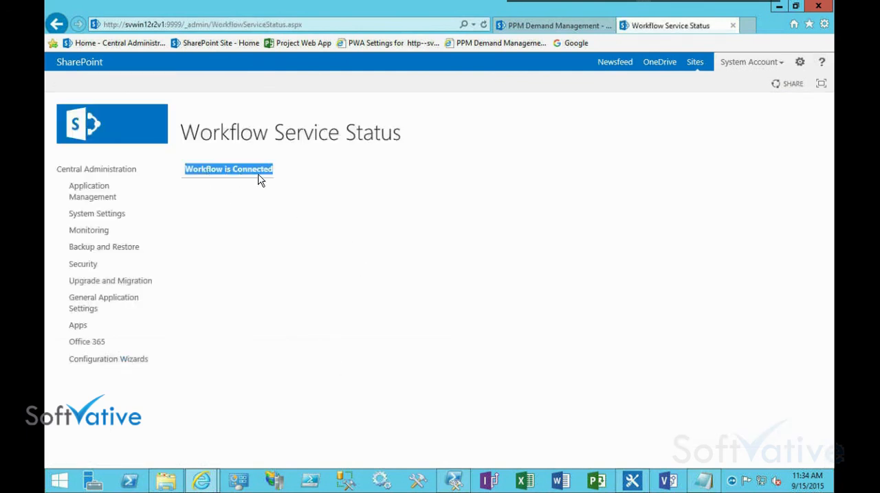
{"action": "left_click", "coordinate": [523, 183]}
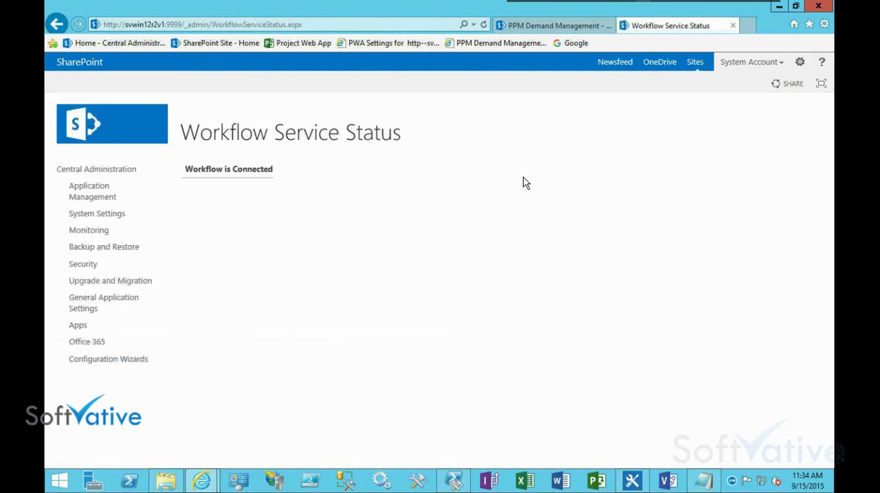
{"action": "left_click", "coordinate": [733, 26]}
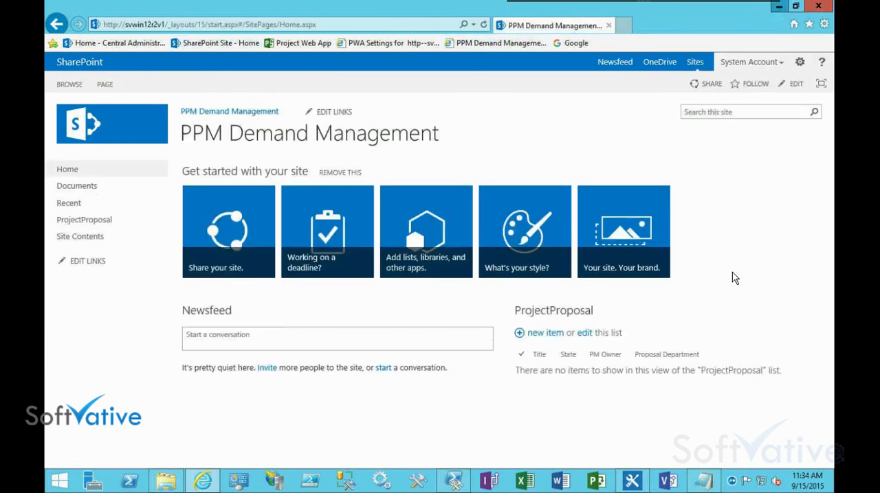
Switch to SharePoint Designer, open the recent PPM Demand Management site and show its workflows
{"action": "left_click", "coordinate": [778, 7]}
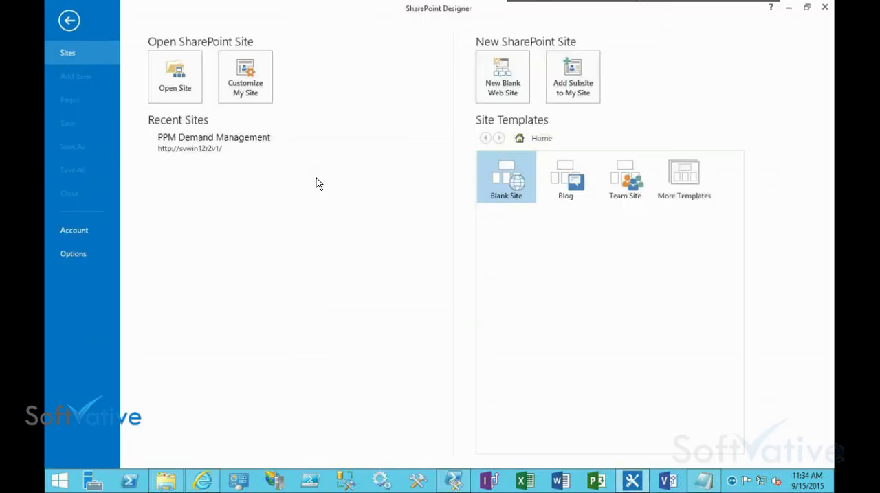
{"action": "left_click", "coordinate": [186, 144]}
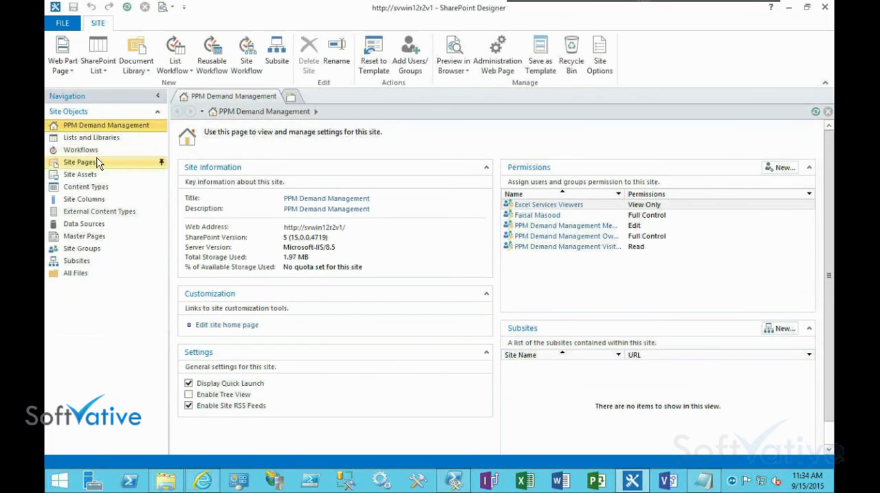
{"action": "left_click", "coordinate": [88, 150]}
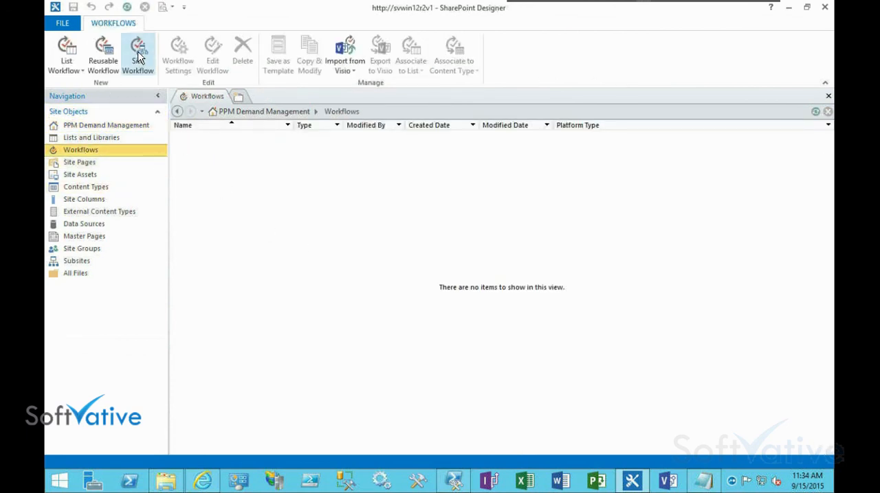
Start a new site workflow to check the available platform types, pick SharePoint 2013 Workflow, and cancel back to the workflows list
{"action": "left_click", "coordinate": [139, 55]}
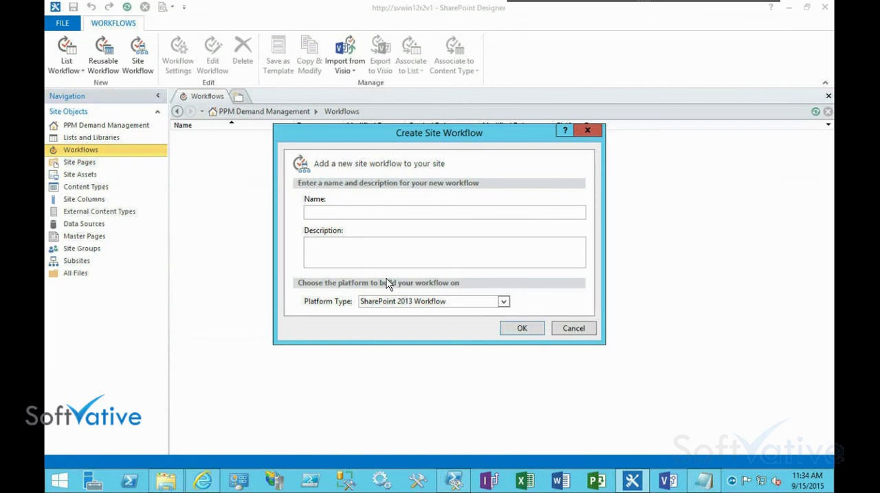
{"action": "left_click", "coordinate": [503, 302]}
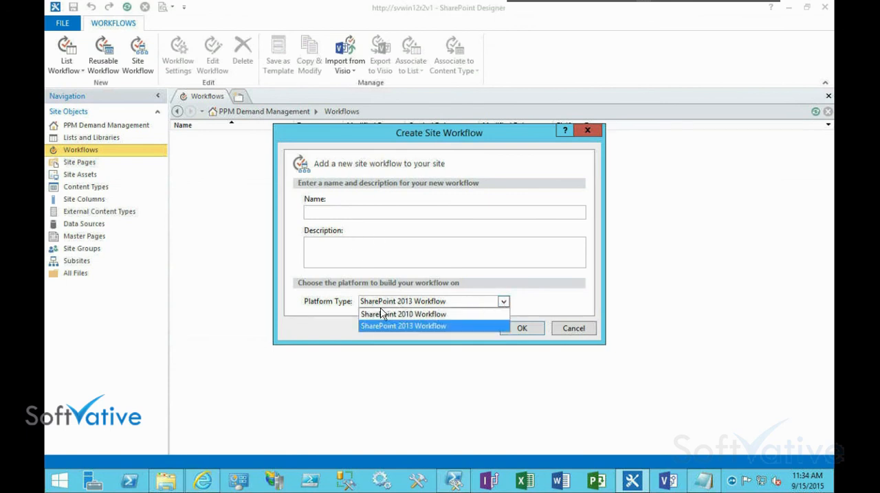
{"action": "left_click", "coordinate": [432, 330]}
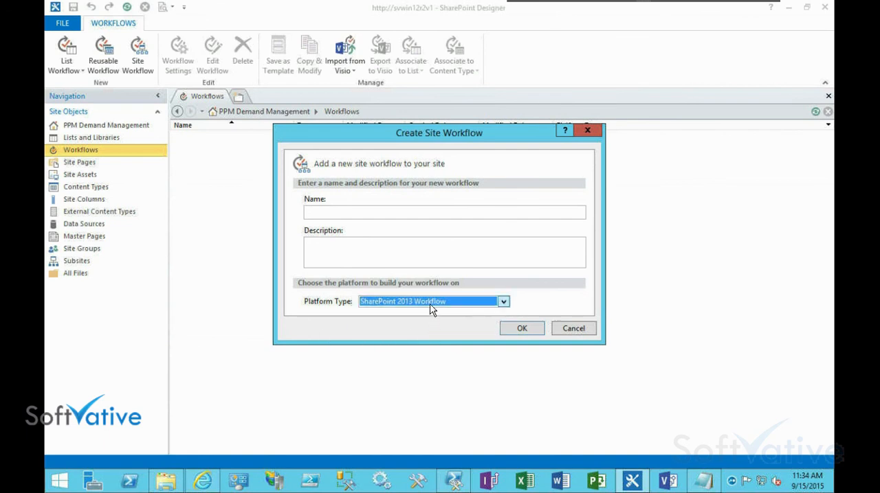
{"action": "left_click", "coordinate": [430, 304]}
{"action": "left_click", "coordinate": [427, 303]}
{"action": "left_click", "coordinate": [573, 329]}
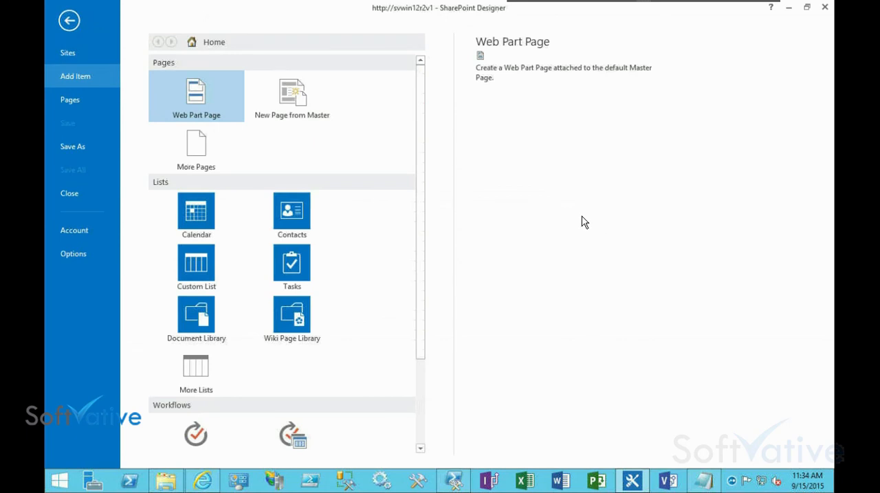
{"action": "left_click", "coordinate": [68, 20]}
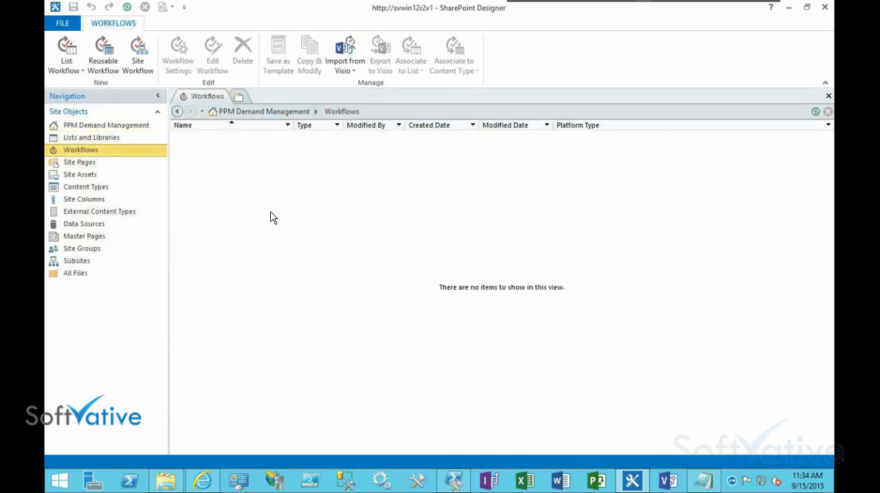